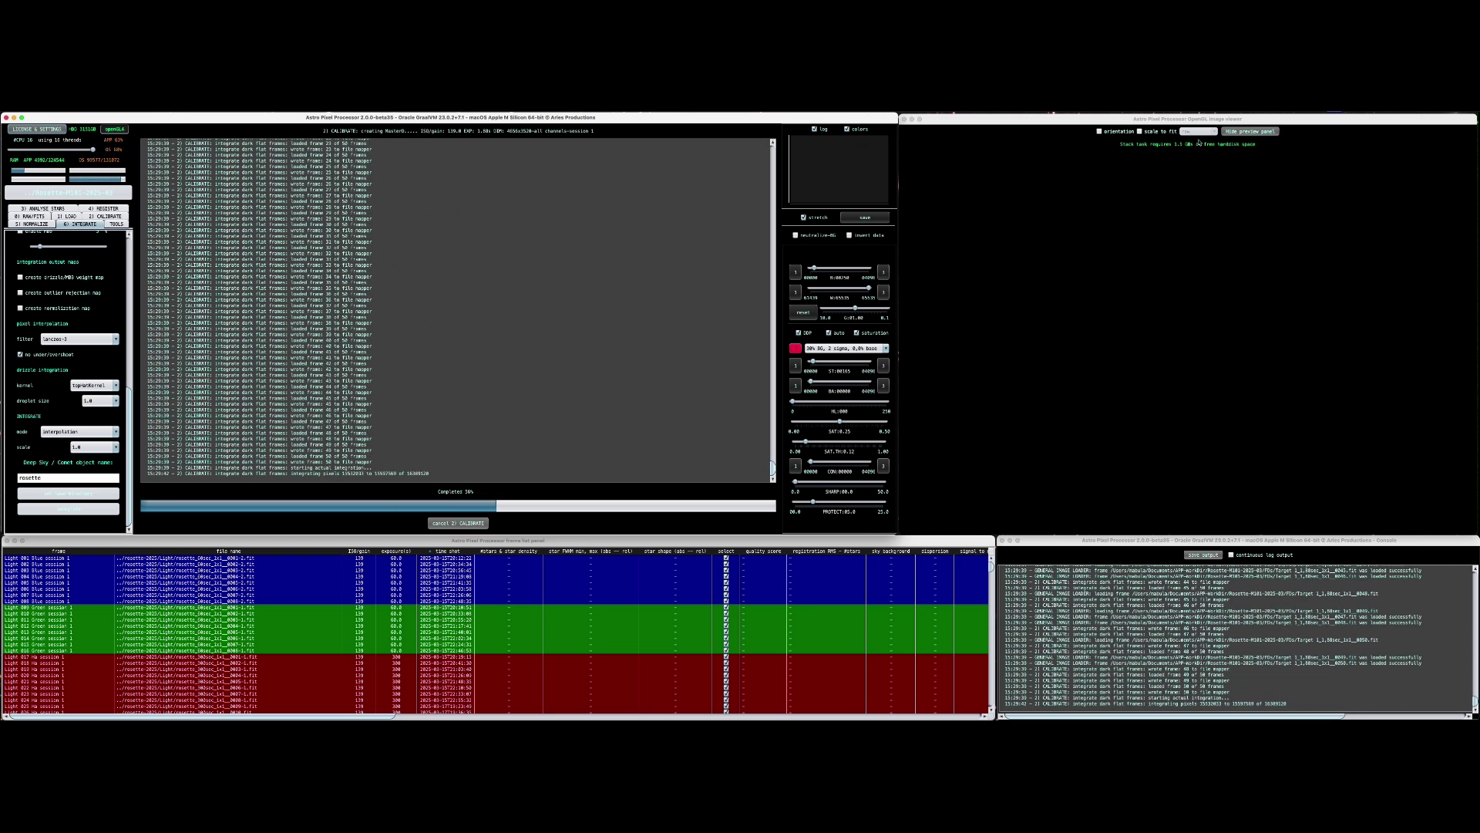
Open the License & Settings dialog to view its options, and dismiss it without saving
{"action": "left_click", "coordinate": [60, 130]}
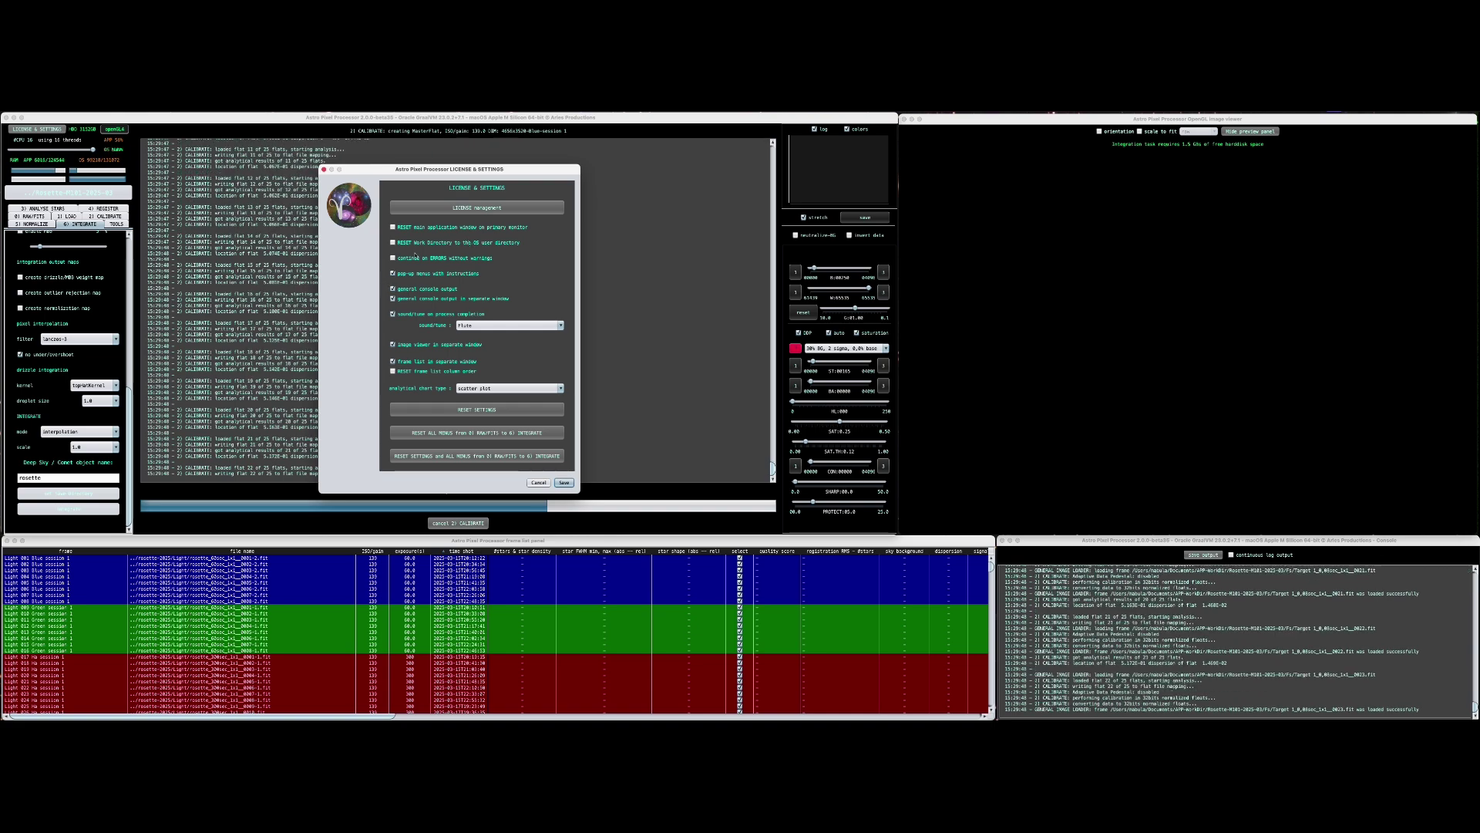
{"action": "left_click", "coordinate": [539, 483]}
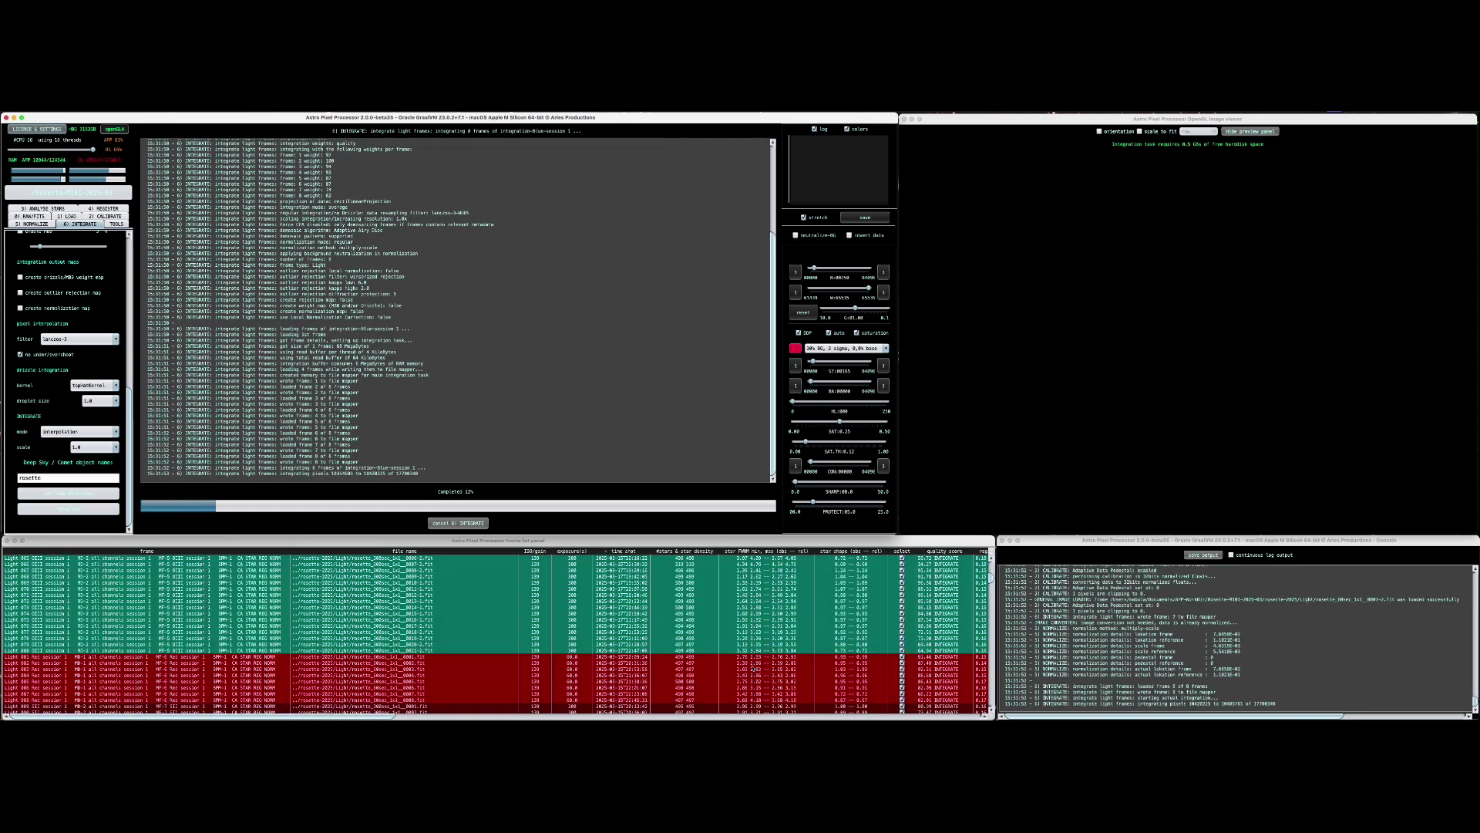
View the Blue integration and the Ha integration from the frame list in the image viewer
{"action": "scroll", "coordinate": [750, 667], "scroll_direction": "right", "scroll_amount": 10}
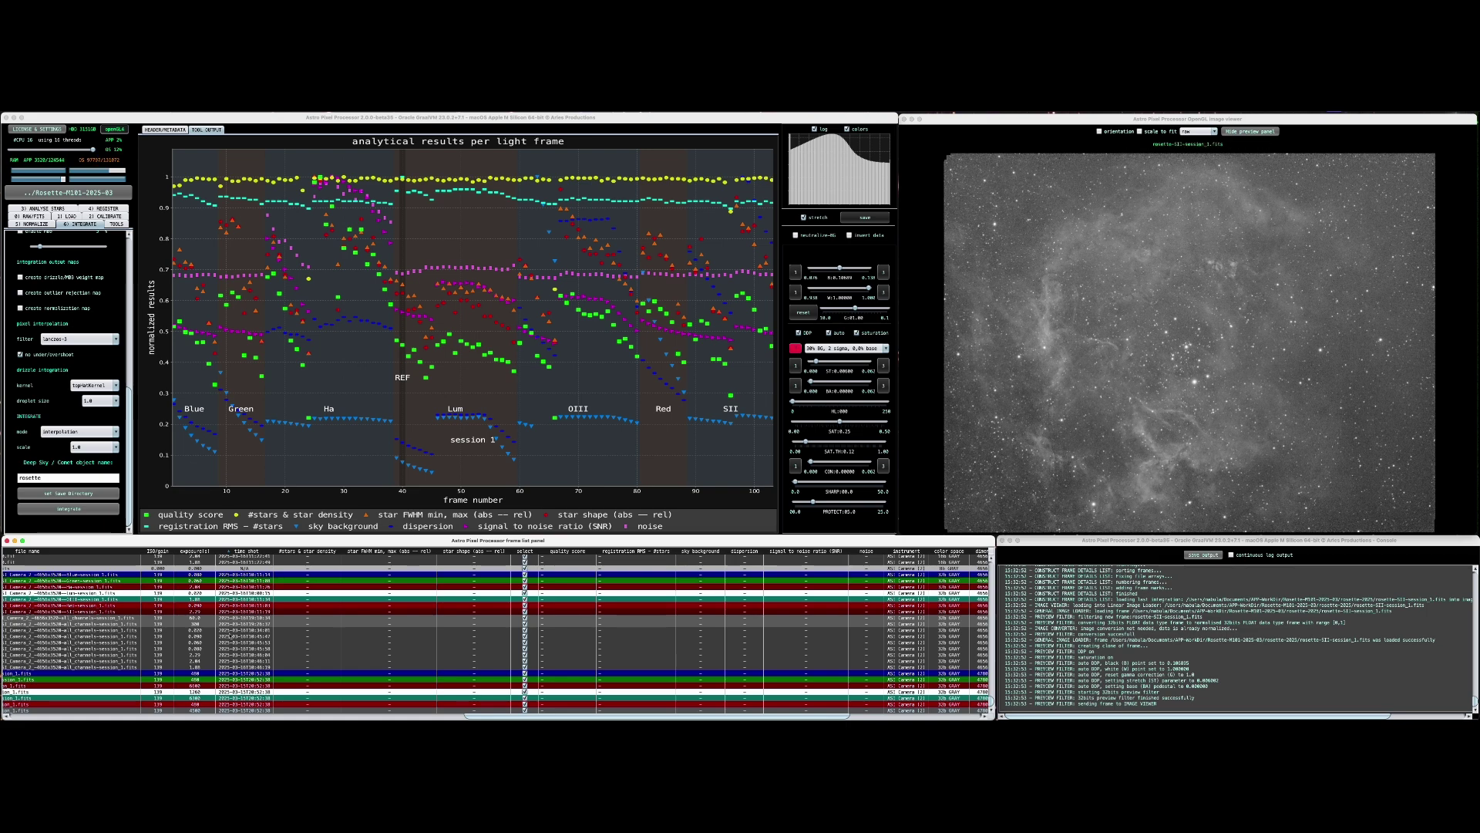
{"action": "left_click", "coordinate": [296, 717]}
{"action": "double_click", "coordinate": [110, 674]}
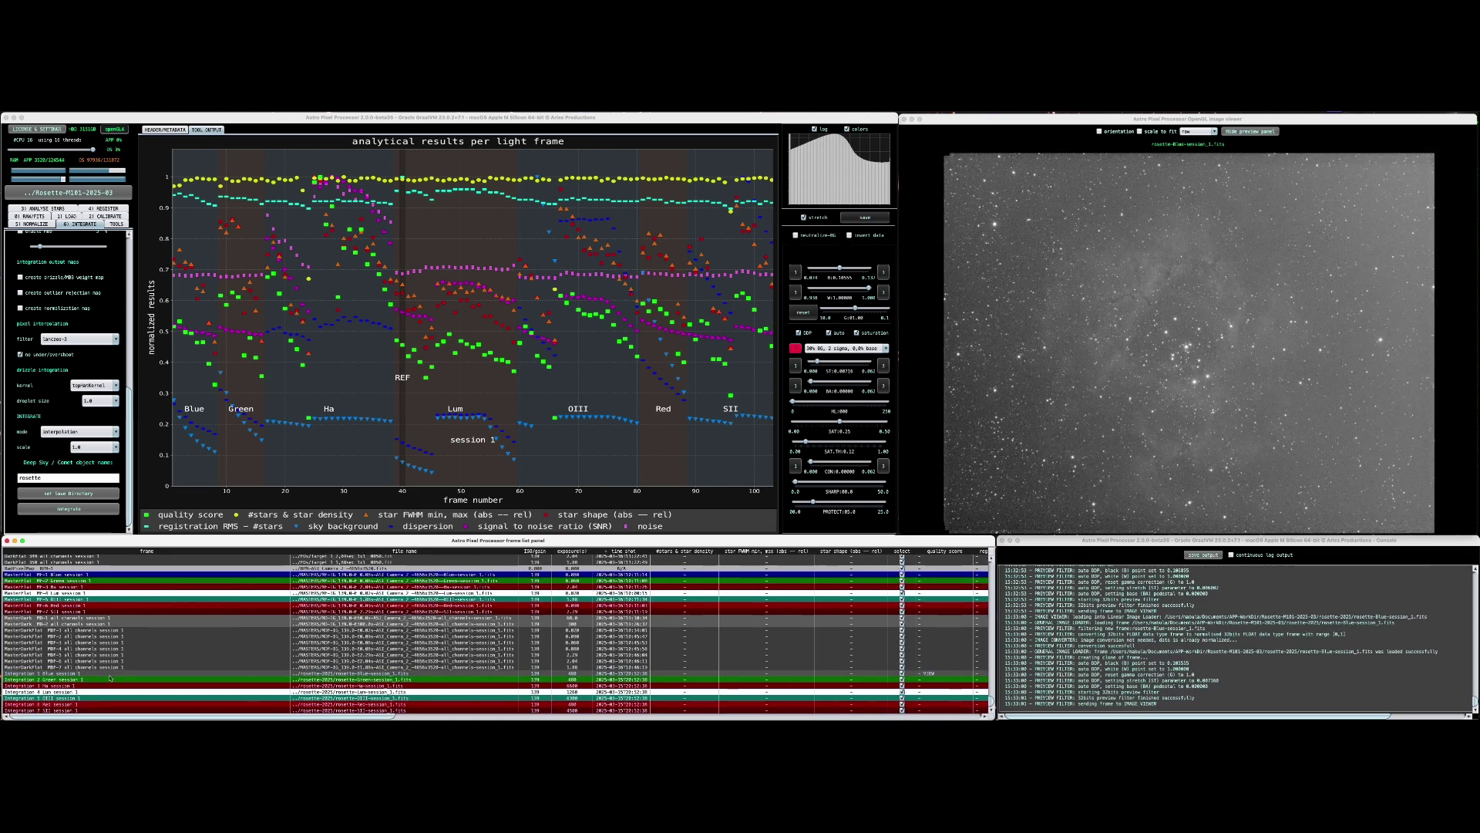
{"action": "double_click", "coordinate": [110, 685]}
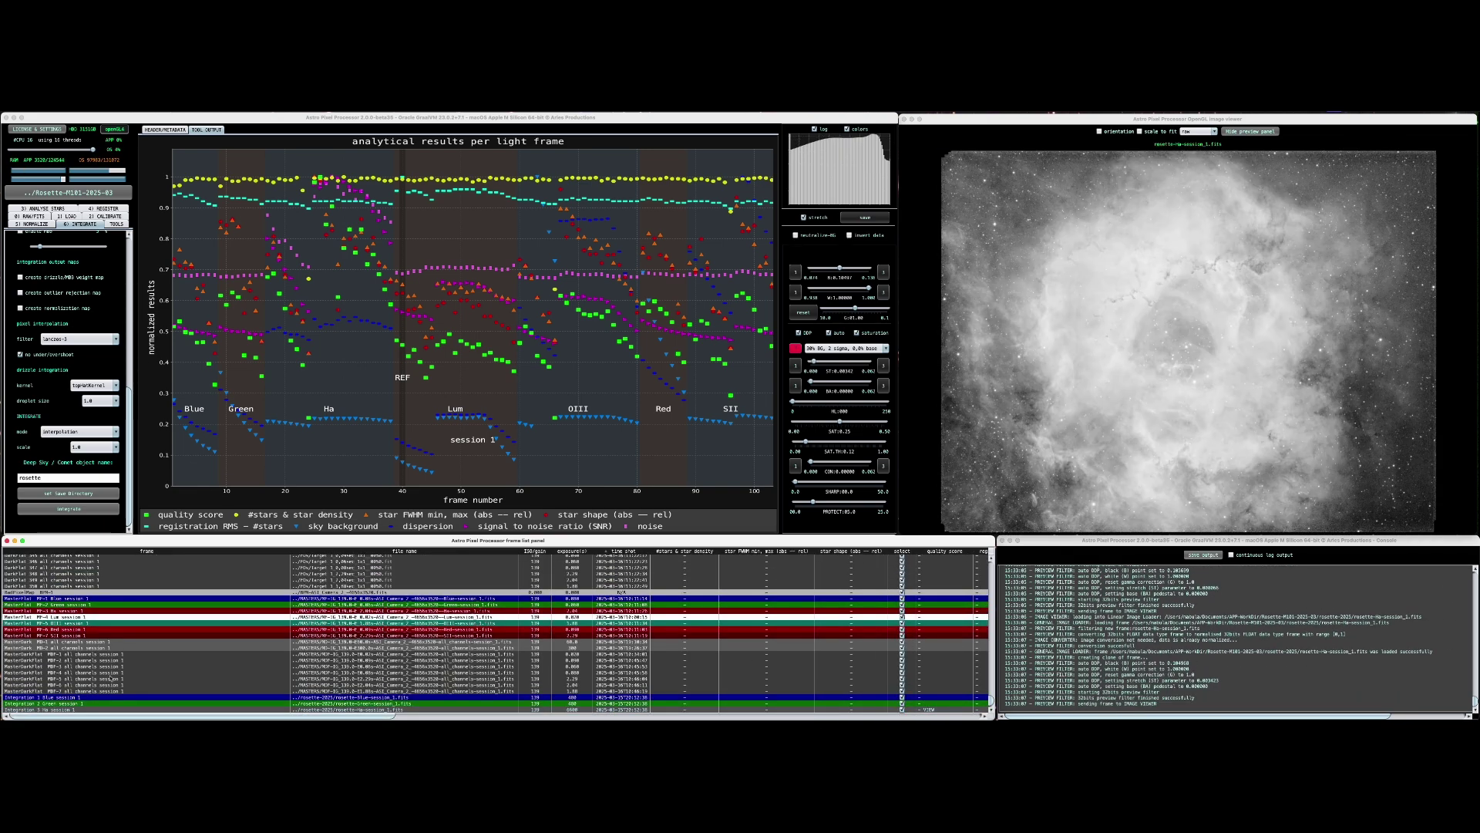
Set the preview's auto DDP stretch preset to 20% BG, 3 sigma, 2.5% base
{"action": "left_click", "coordinate": [846, 348]}
{"action": "key", "text": "Up"}
{"action": "key", "text": "Up"}
{"action": "key", "text": "Up"}
{"action": "key", "text": "Up"}
{"action": "key", "text": "Up"}
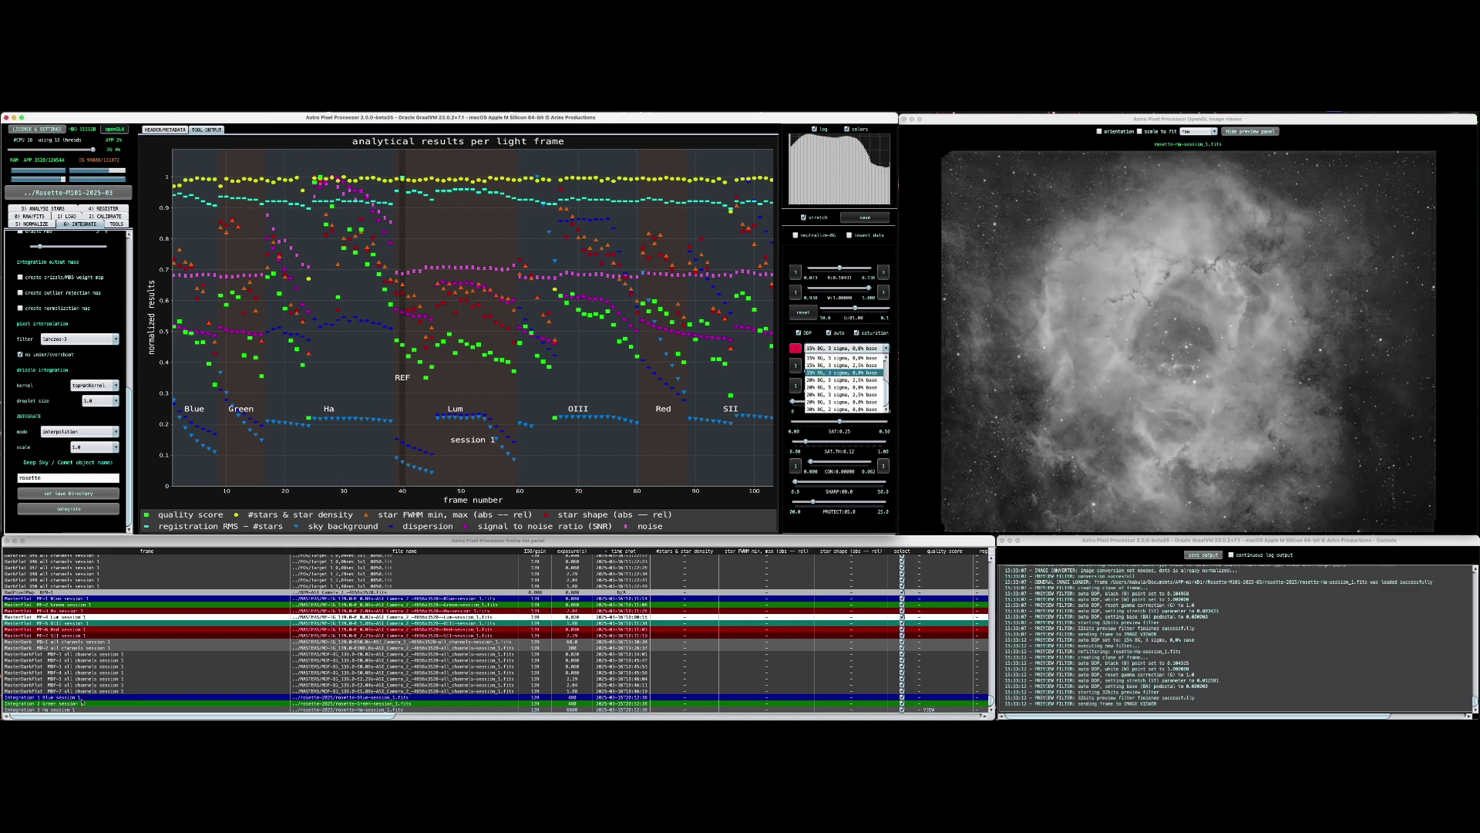
{"action": "key", "text": "Down"}
Load the Ha integration in the image viewer and look through its FITS header metadata
{"action": "scroll", "coordinate": [82, 702], "scroll_direction": "down", "scroll_amount": 1}
{"action": "double_click", "coordinate": [77, 703]}
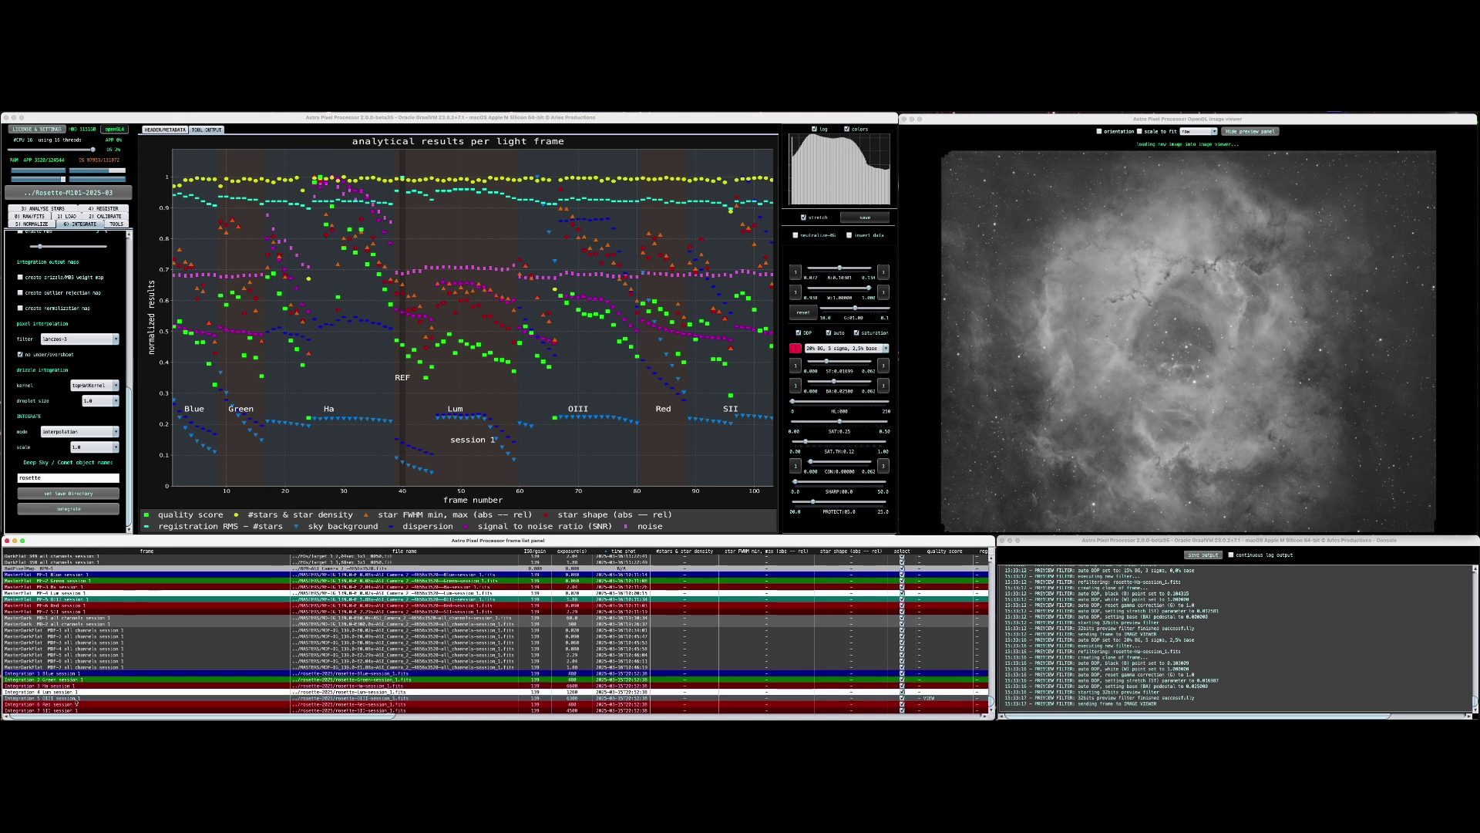
{"action": "scroll", "coordinate": [78, 701], "scroll_direction": "down", "scroll_amount": 1}
{"action": "double_click", "coordinate": [76, 686]}
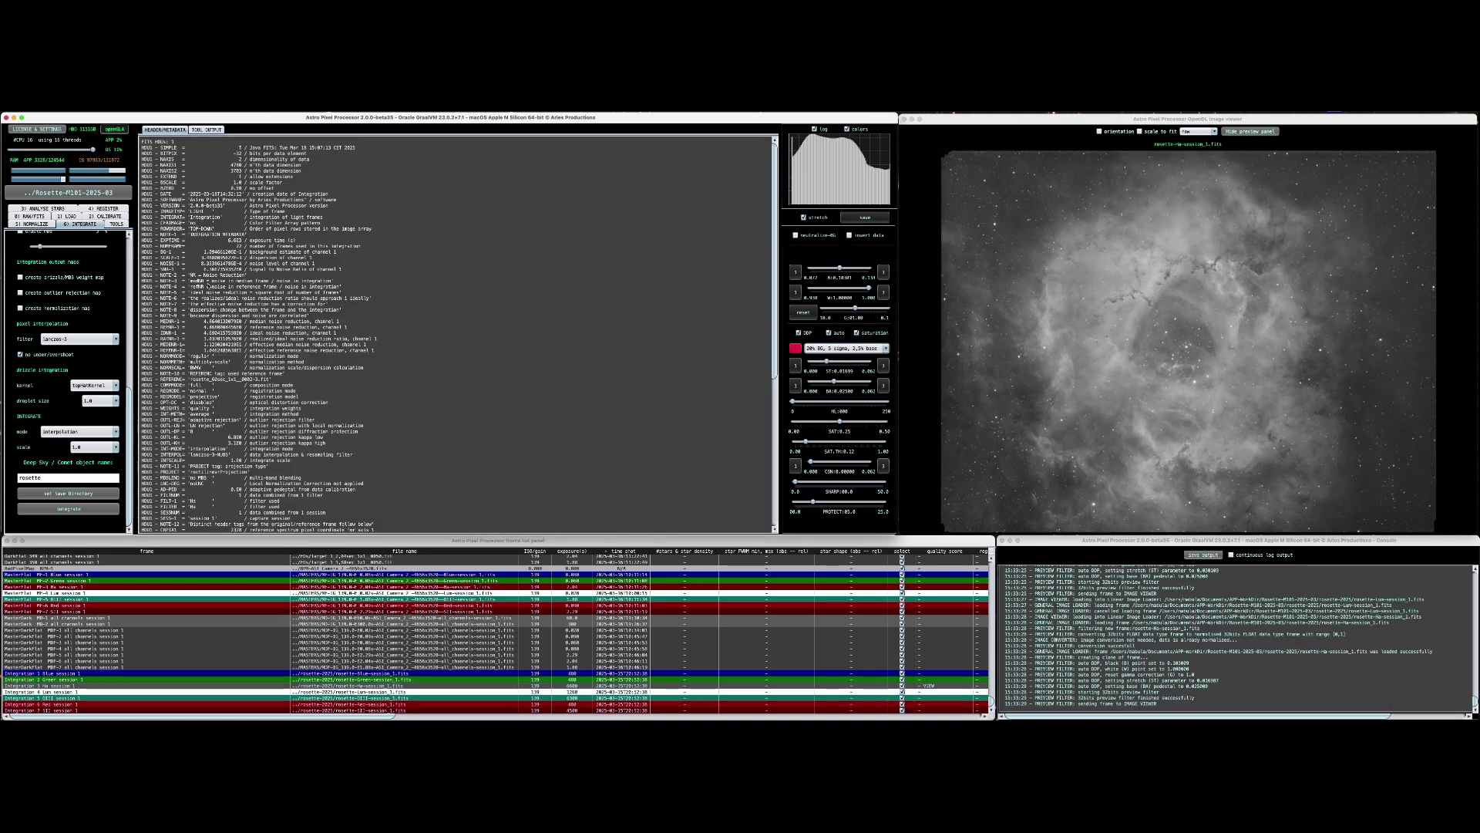
{"action": "scroll", "coordinate": [209, 414], "scroll_direction": "down", "scroll_amount": 10}
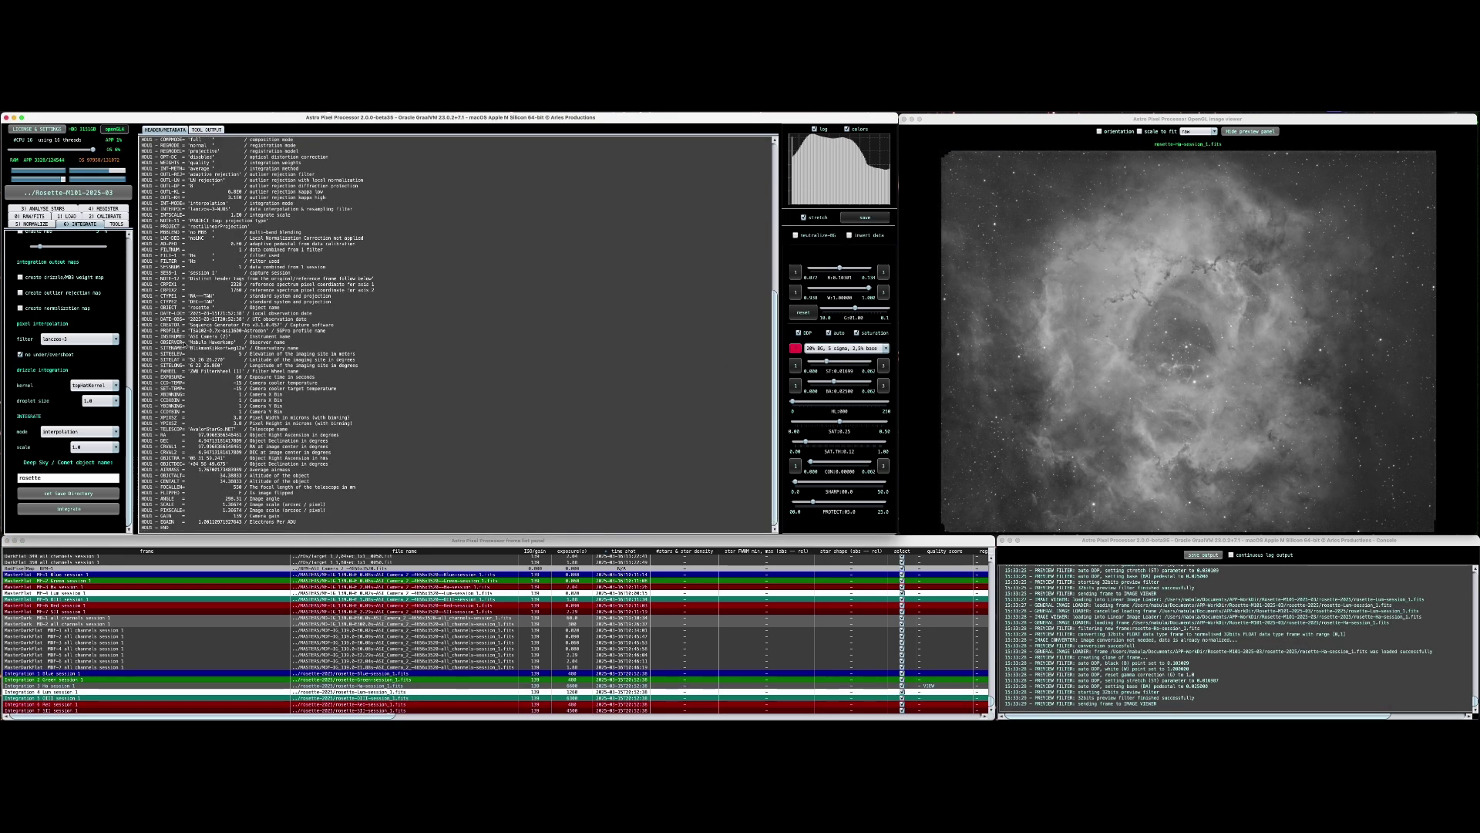
{"action": "scroll", "coordinate": [209, 414], "scroll_direction": "up", "scroll_amount": 12}
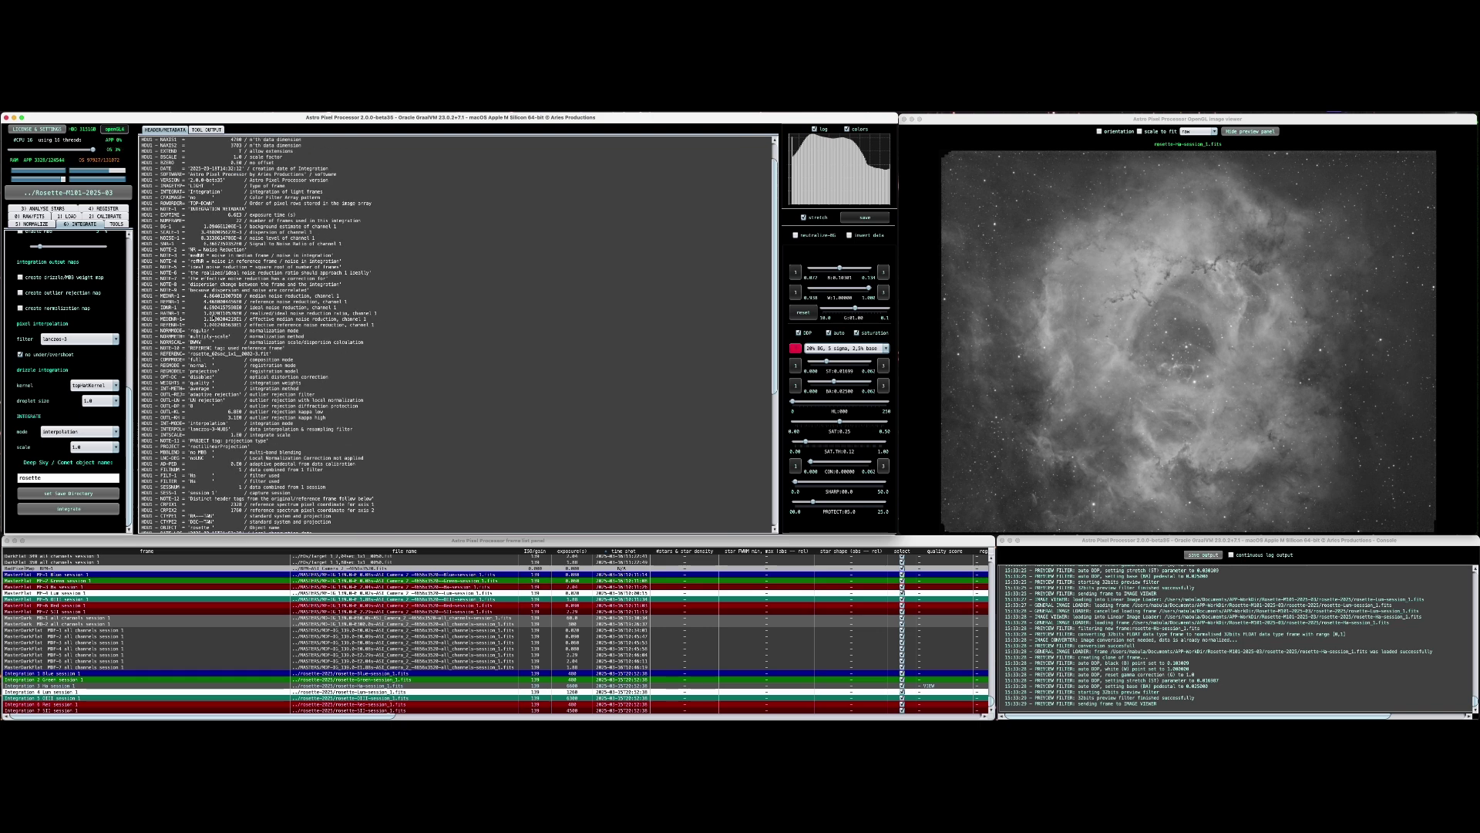
{"action": "scroll", "coordinate": [216, 304], "scroll_direction": "up", "scroll_amount": 3}
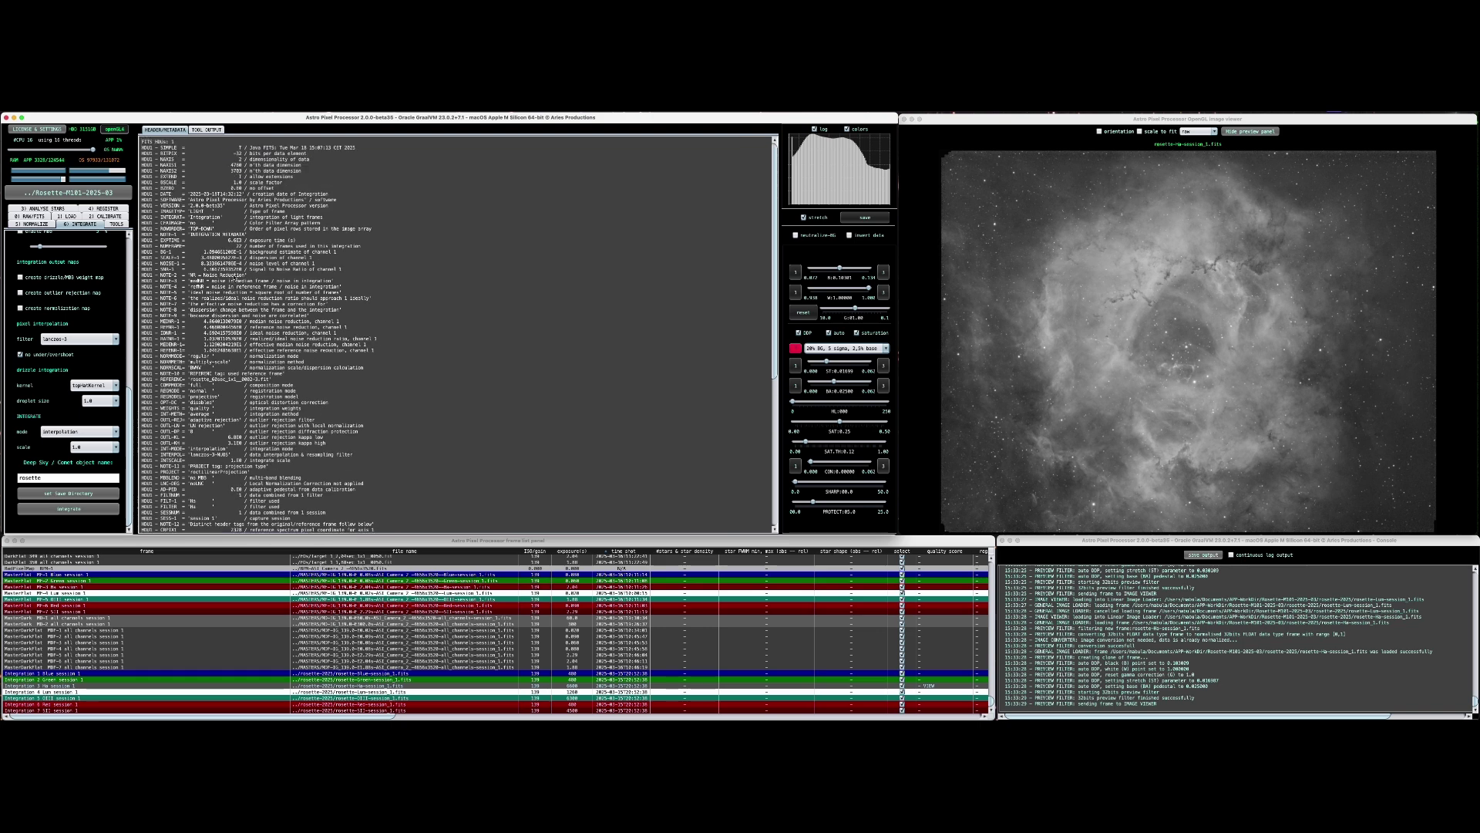
Show the processing tools and sort the frame list by quality score
{"action": "left_click", "coordinate": [118, 224]}
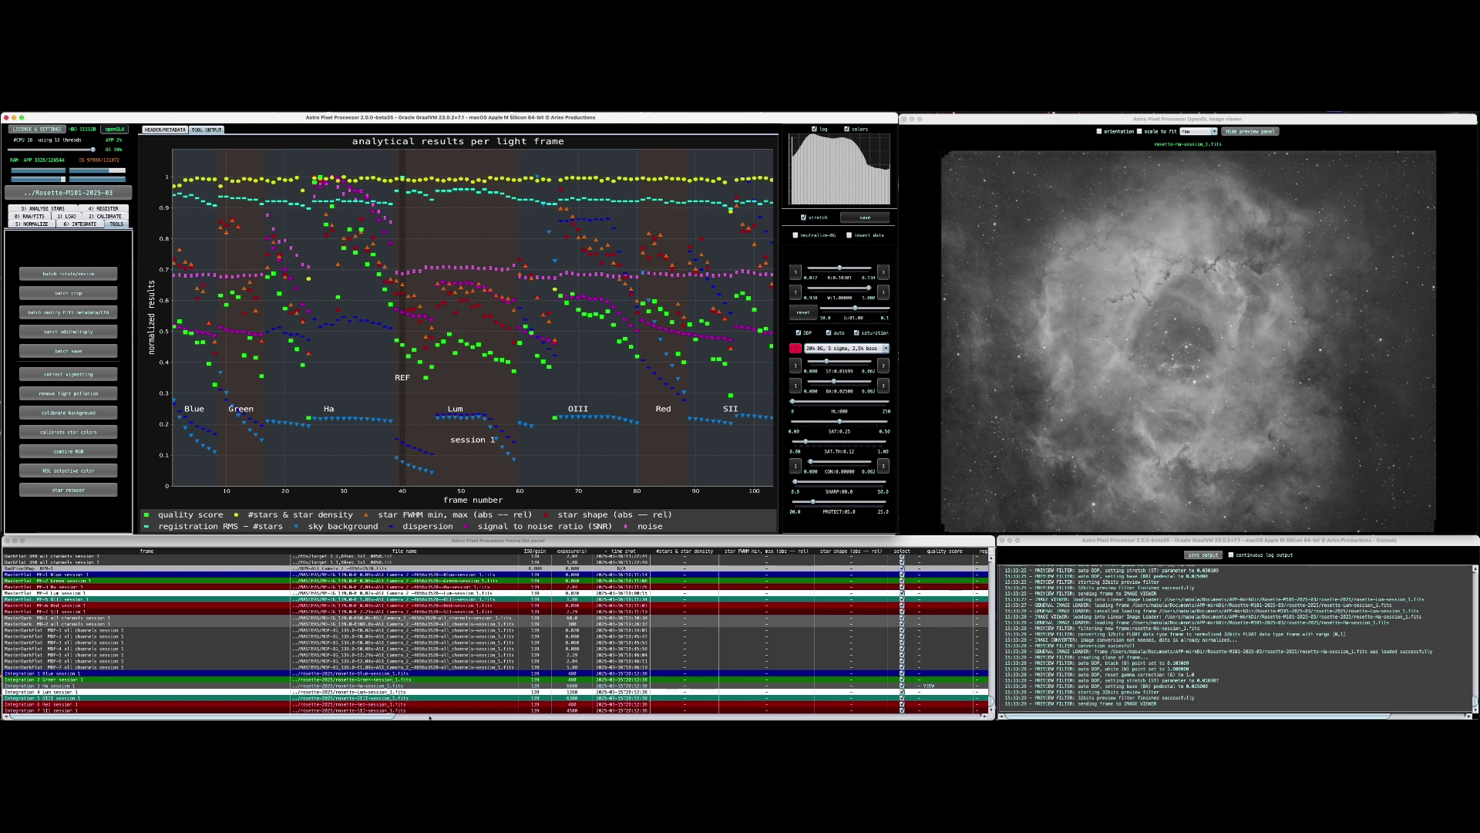
{"action": "scroll", "coordinate": [605, 710], "scroll_direction": "right", "scroll_amount": 5}
{"action": "scroll", "coordinate": [605, 710], "scroll_direction": "right", "scroll_amount": 4}
{"action": "left_click", "coordinate": [620, 552]}
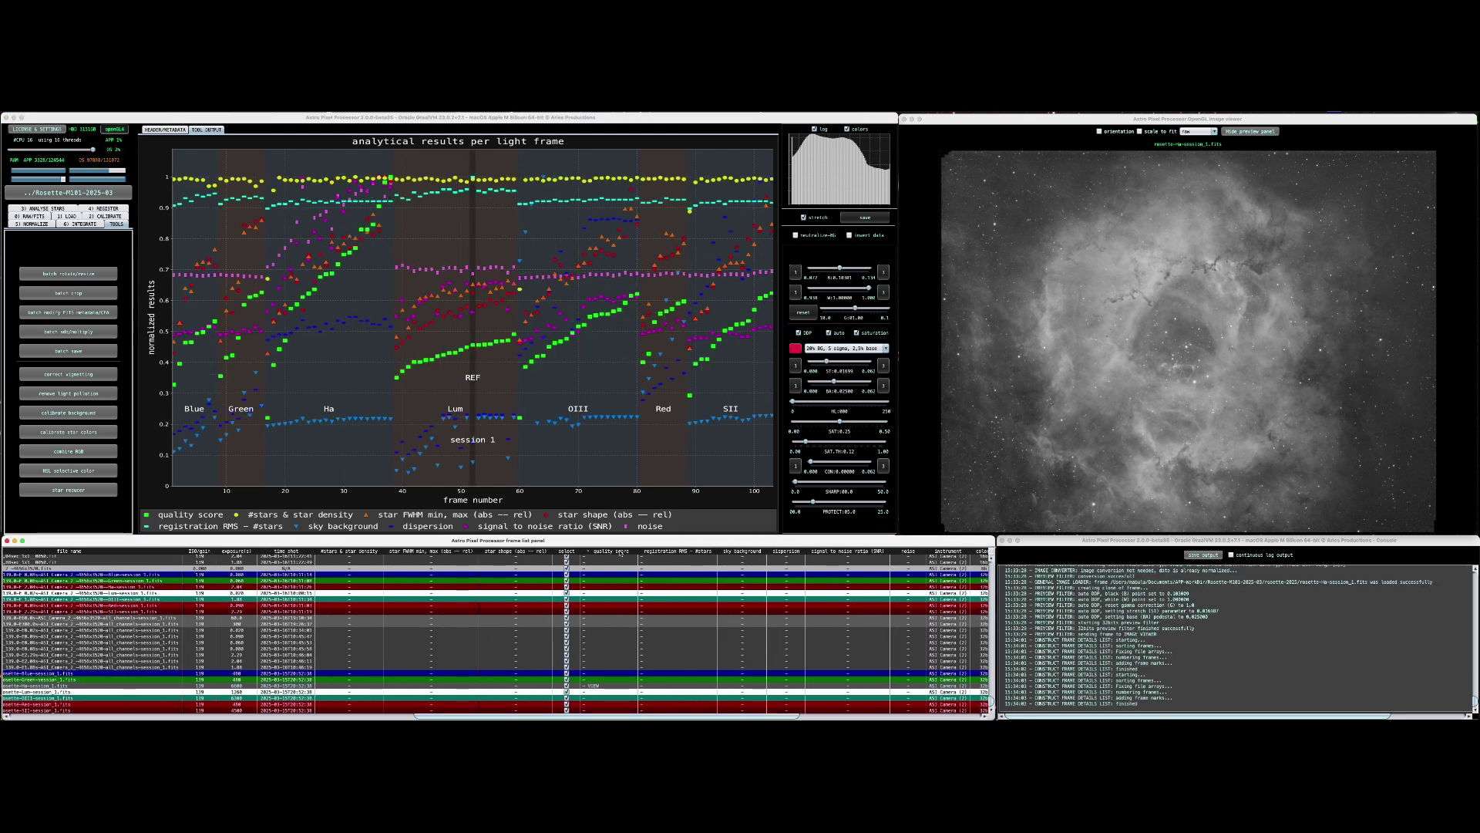
Start the combine RGB tool and add all the session 1 integration files as channels
{"action": "left_click", "coordinate": [103, 455]}
{"action": "left_click", "coordinate": [89, 222]}
{"action": "left_click", "coordinate": [416, 277]}
{"action": "left_click", "coordinate": [417, 323], "text": "shift"}
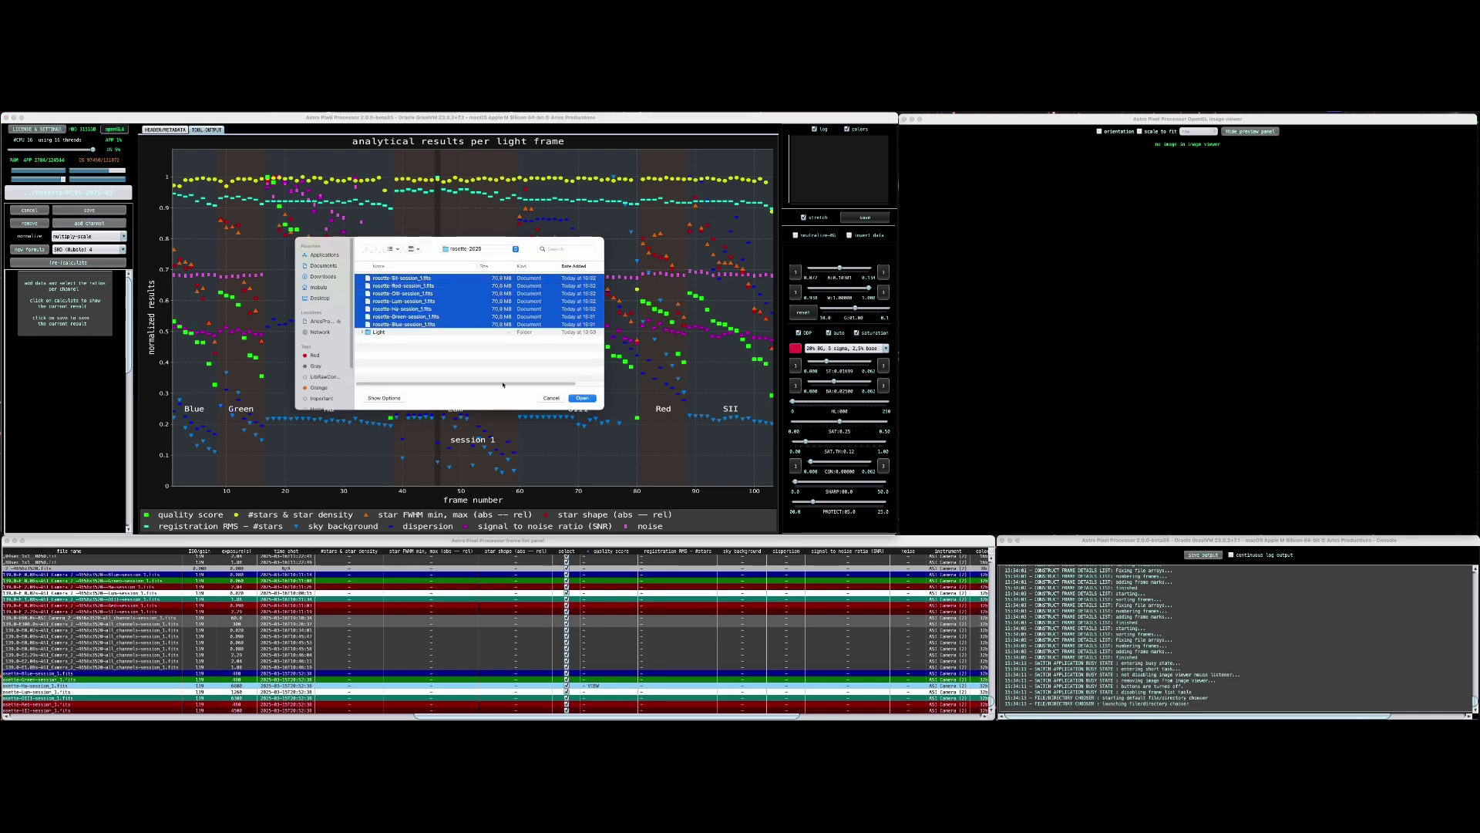
{"action": "left_click", "coordinate": [582, 398]}
Choose the LRGBSHO composite formula, accept the filter assignments for the loaded channels, and calculate the composite
{"action": "left_click", "coordinate": [462, 313]}
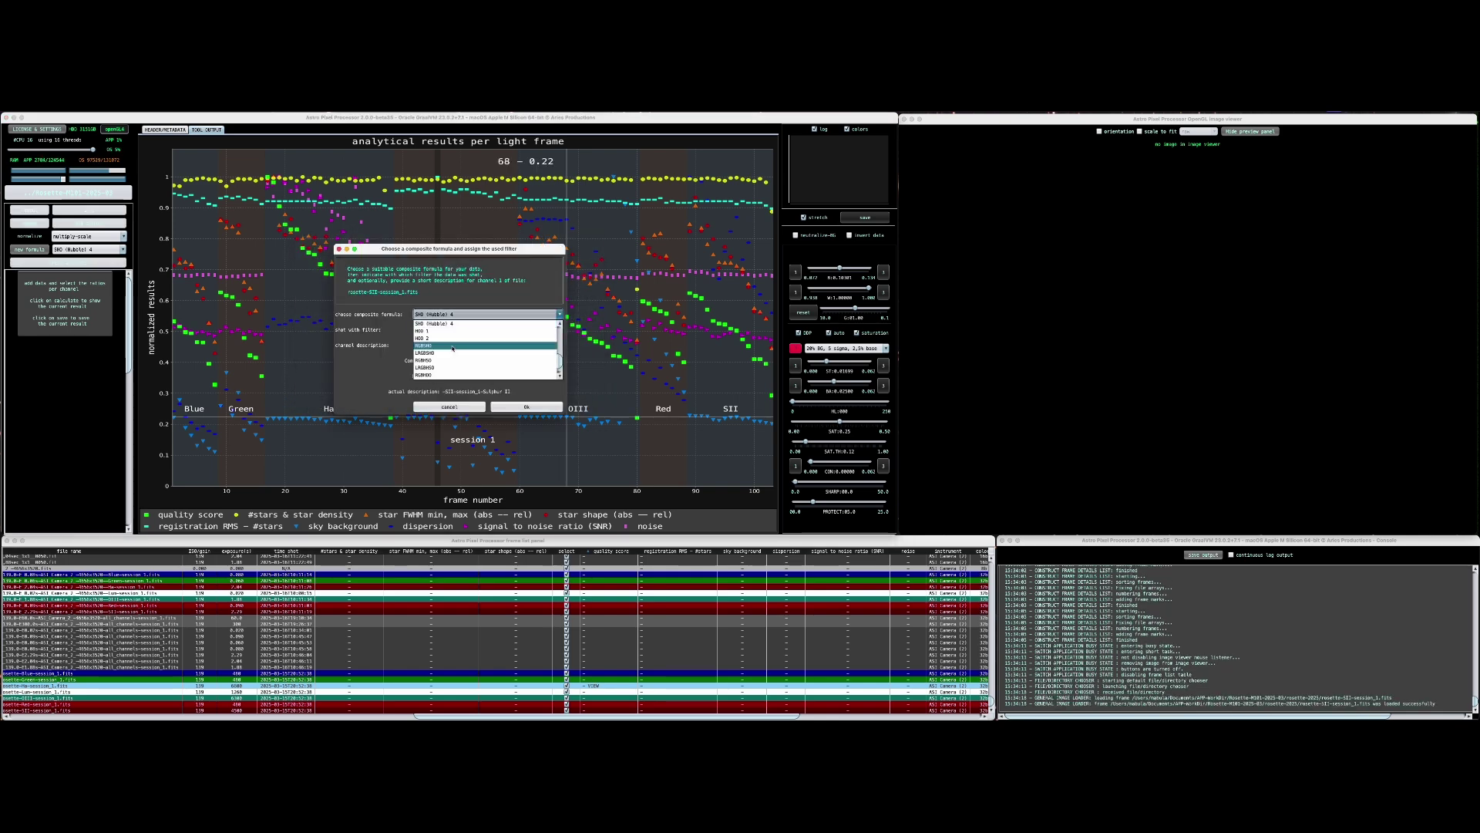
{"action": "left_click", "coordinate": [433, 352]}
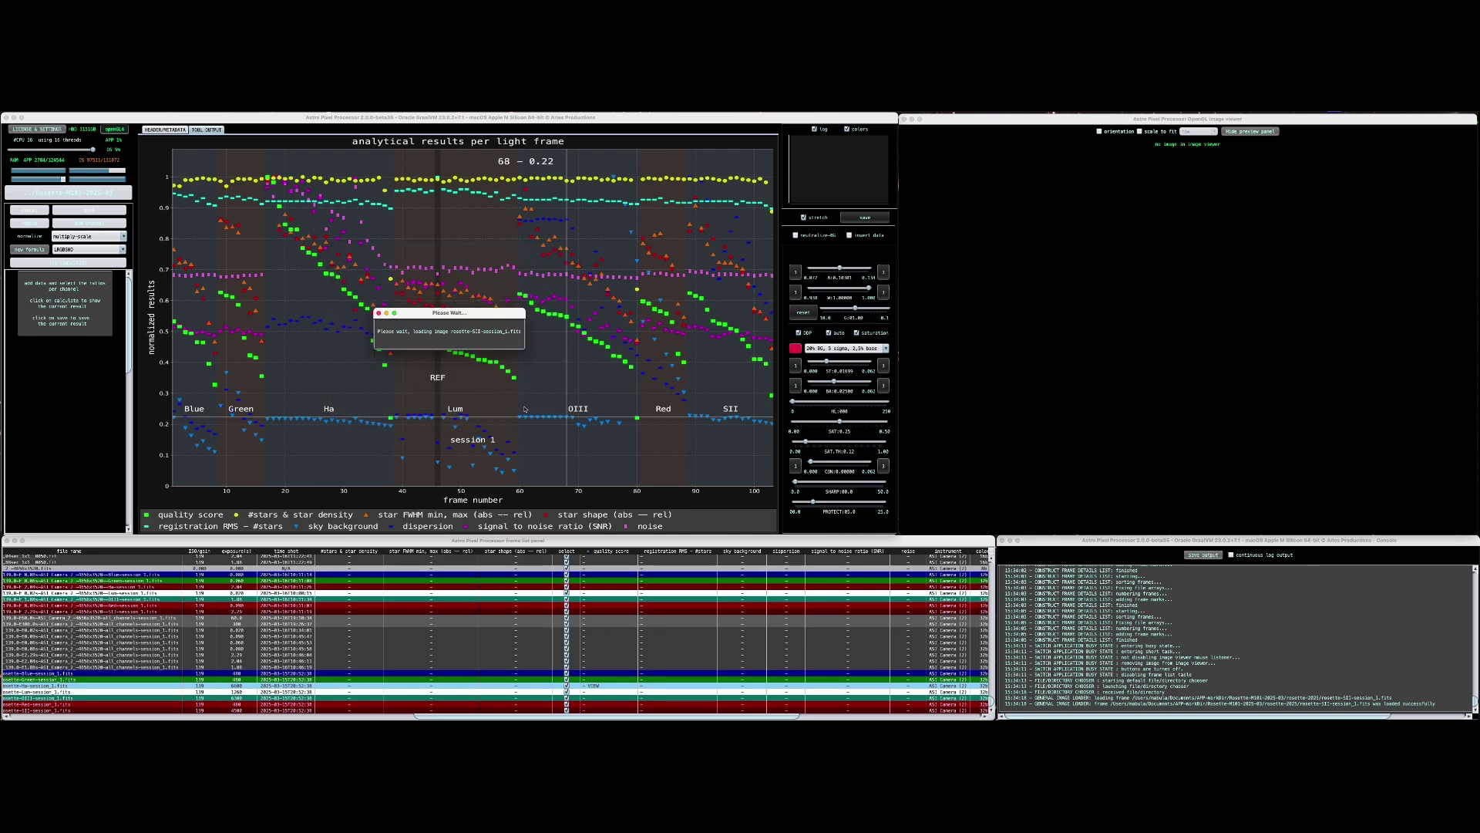
{"action": "left_click", "coordinate": [524, 406]}
{"action": "left_click", "coordinate": [524, 407]}
{"action": "left_click", "coordinate": [524, 408]}
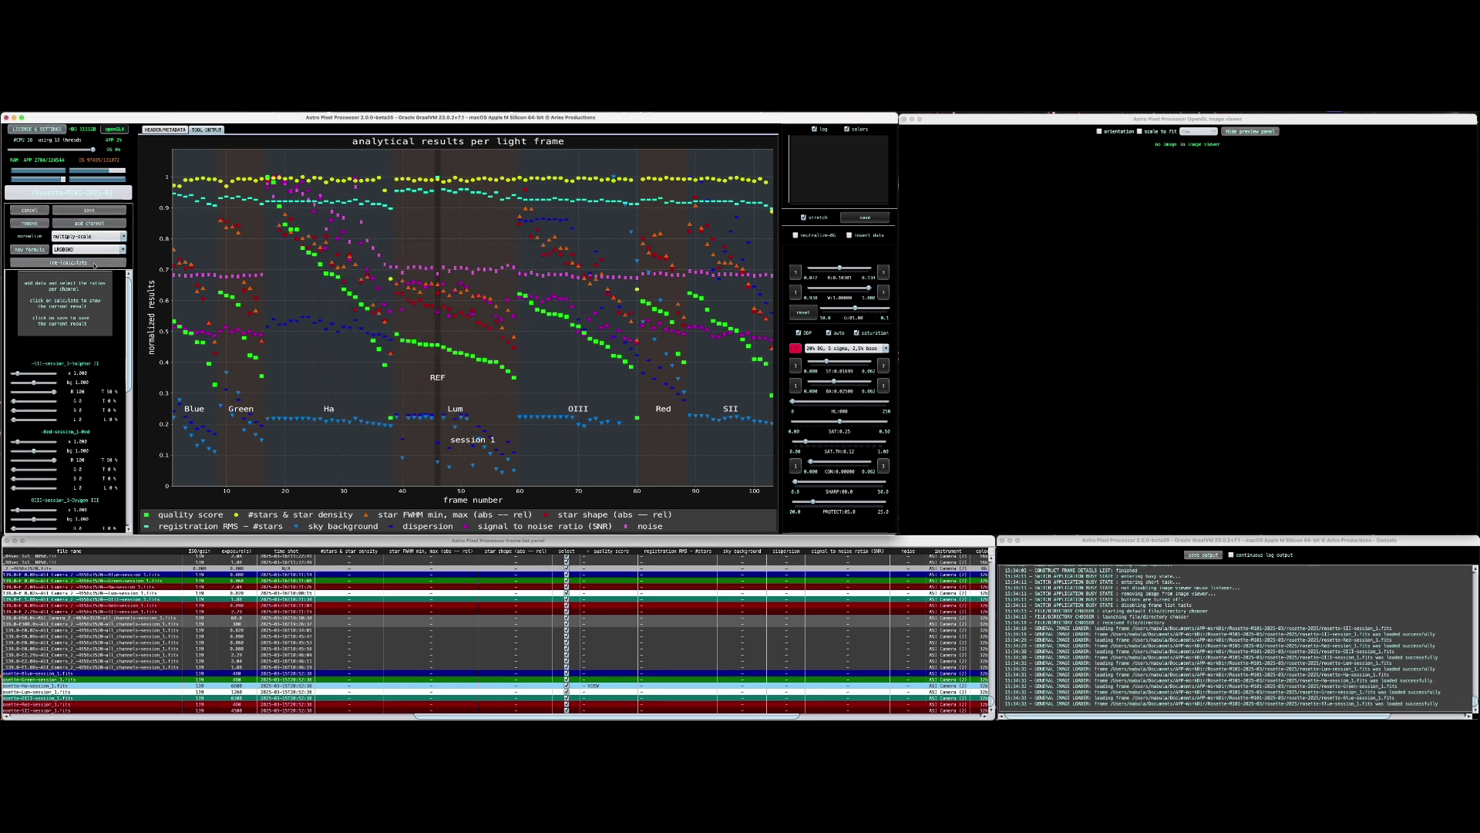
{"action": "left_click", "coordinate": [94, 264]}
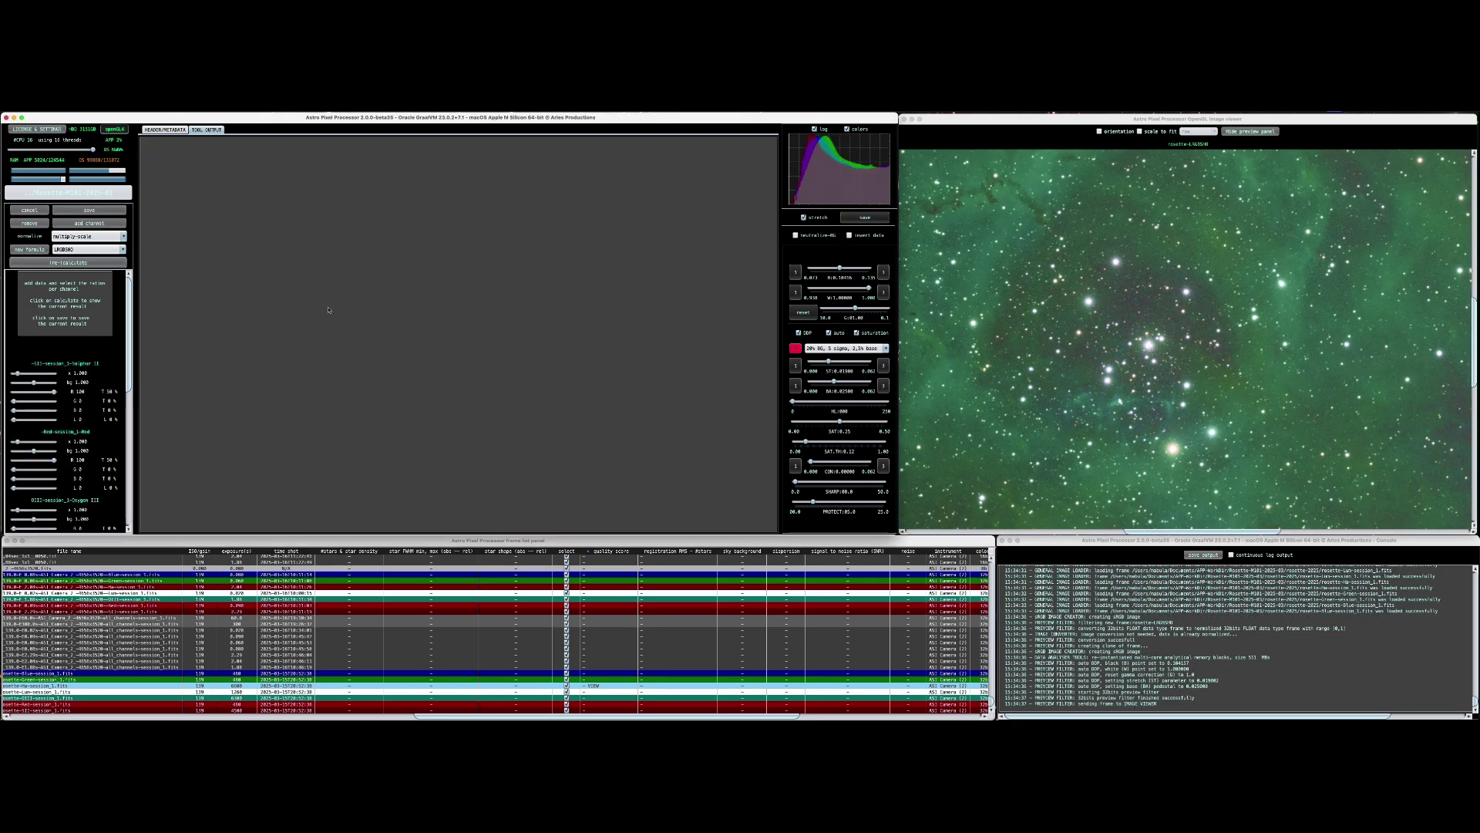
Recalculate the composite with the SHO (Hubble) 1 formula, and switch the formula to SHO (Hubble) 4
{"action": "left_click", "coordinate": [81, 249]}
{"action": "left_click", "coordinate": [81, 259]}
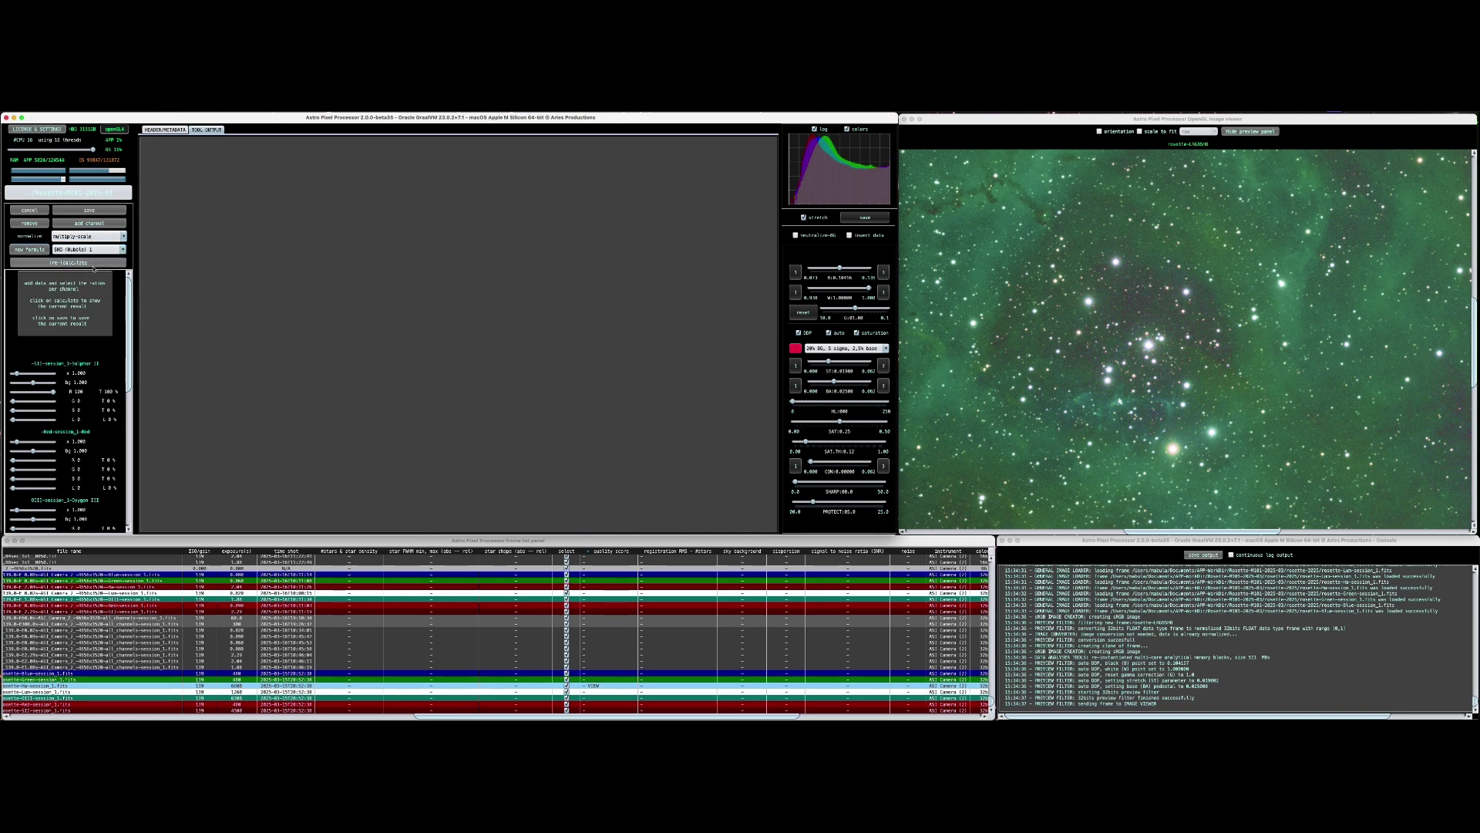
{"action": "left_click", "coordinate": [85, 249]}
{"action": "left_click", "coordinate": [89, 281]}
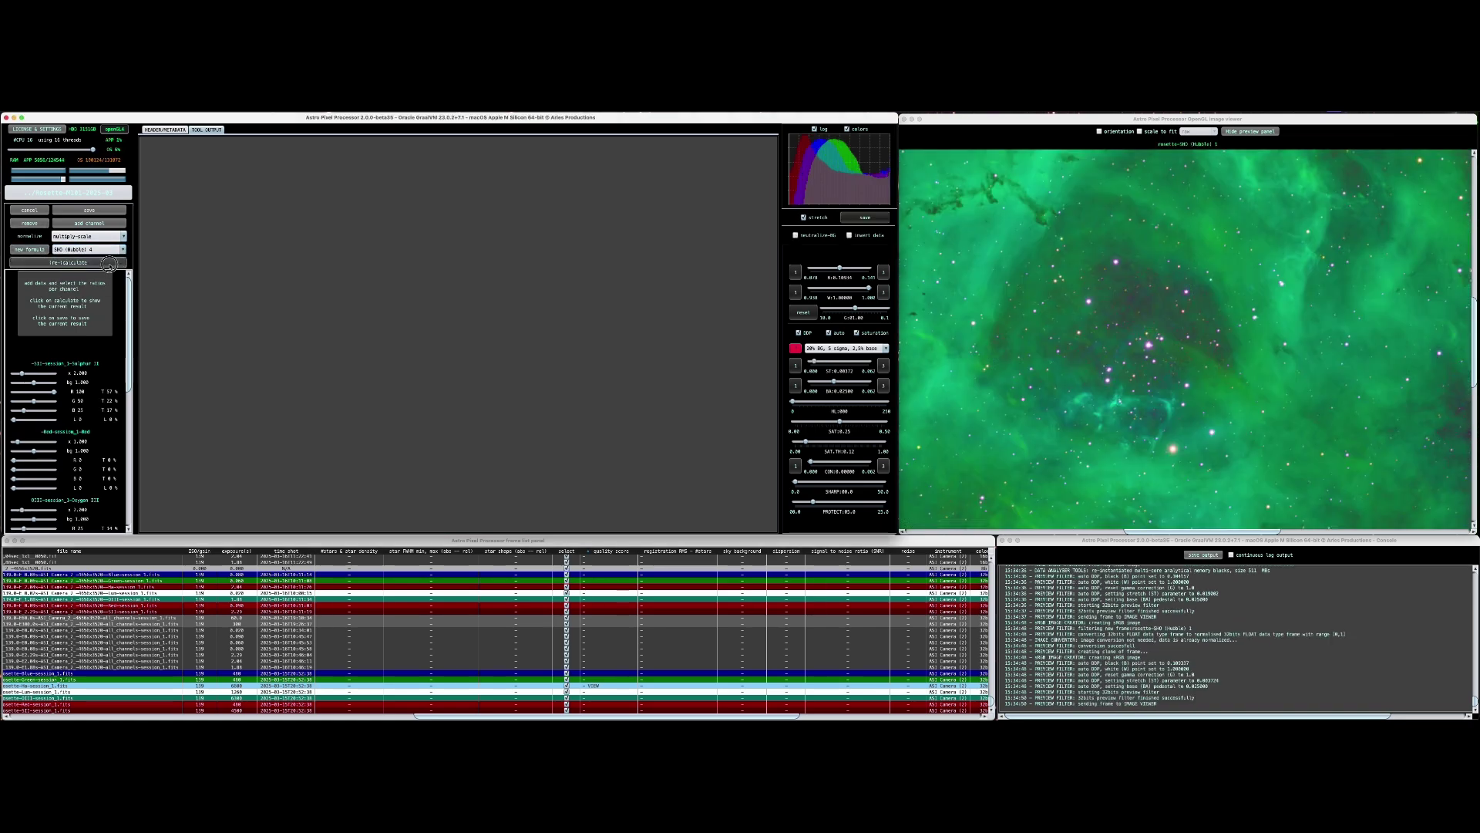
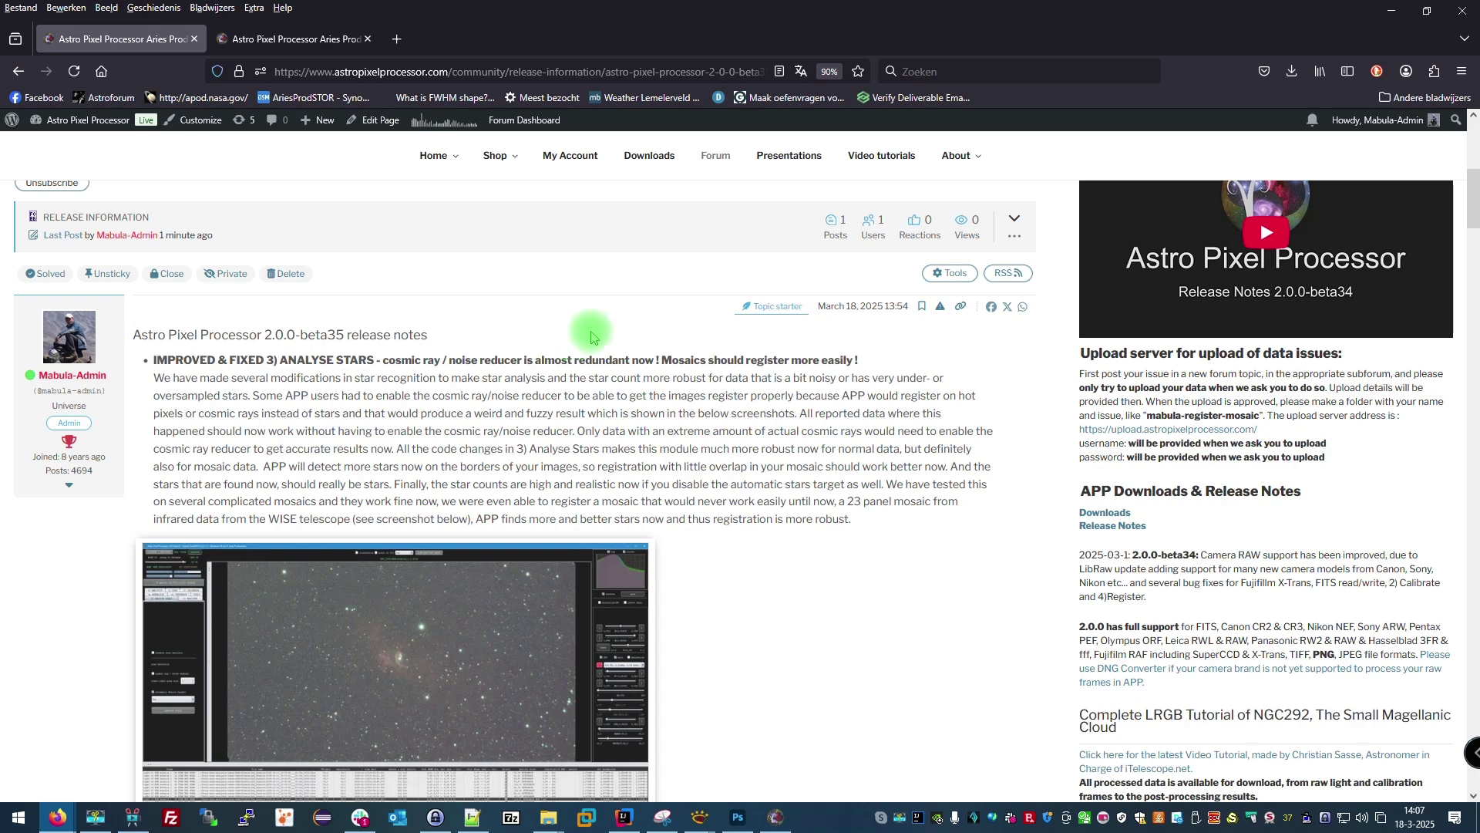
Read the Analyse Stars release note and view the beta34 screenshot of registration on noise hot pixels enlarged
{"action": "scroll", "coordinate": [584, 309], "scroll_direction": "down", "scroll_amount": 1}
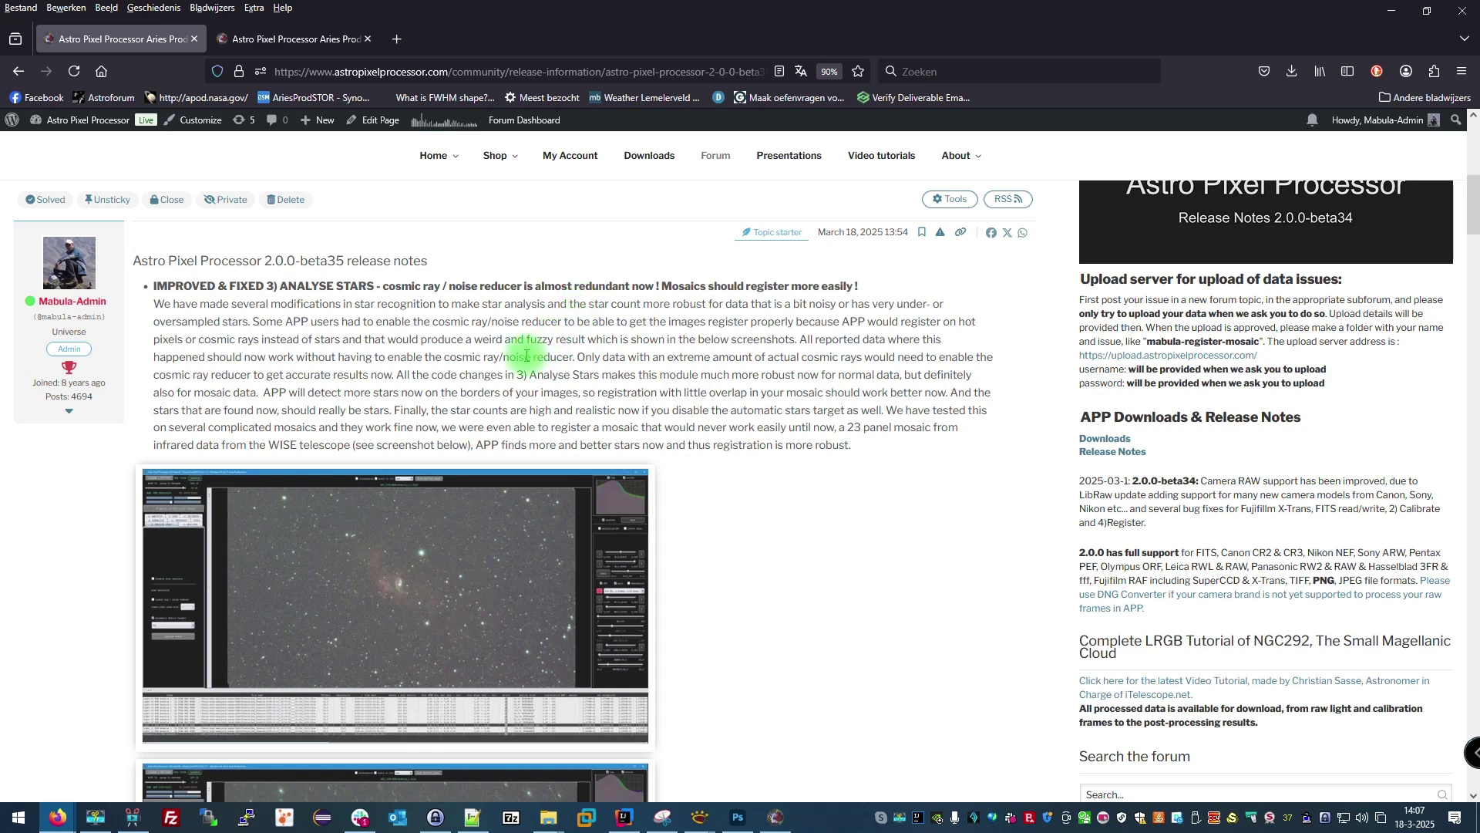
{"action": "scroll", "coordinate": [526, 356], "scroll_direction": "down", "scroll_amount": 3}
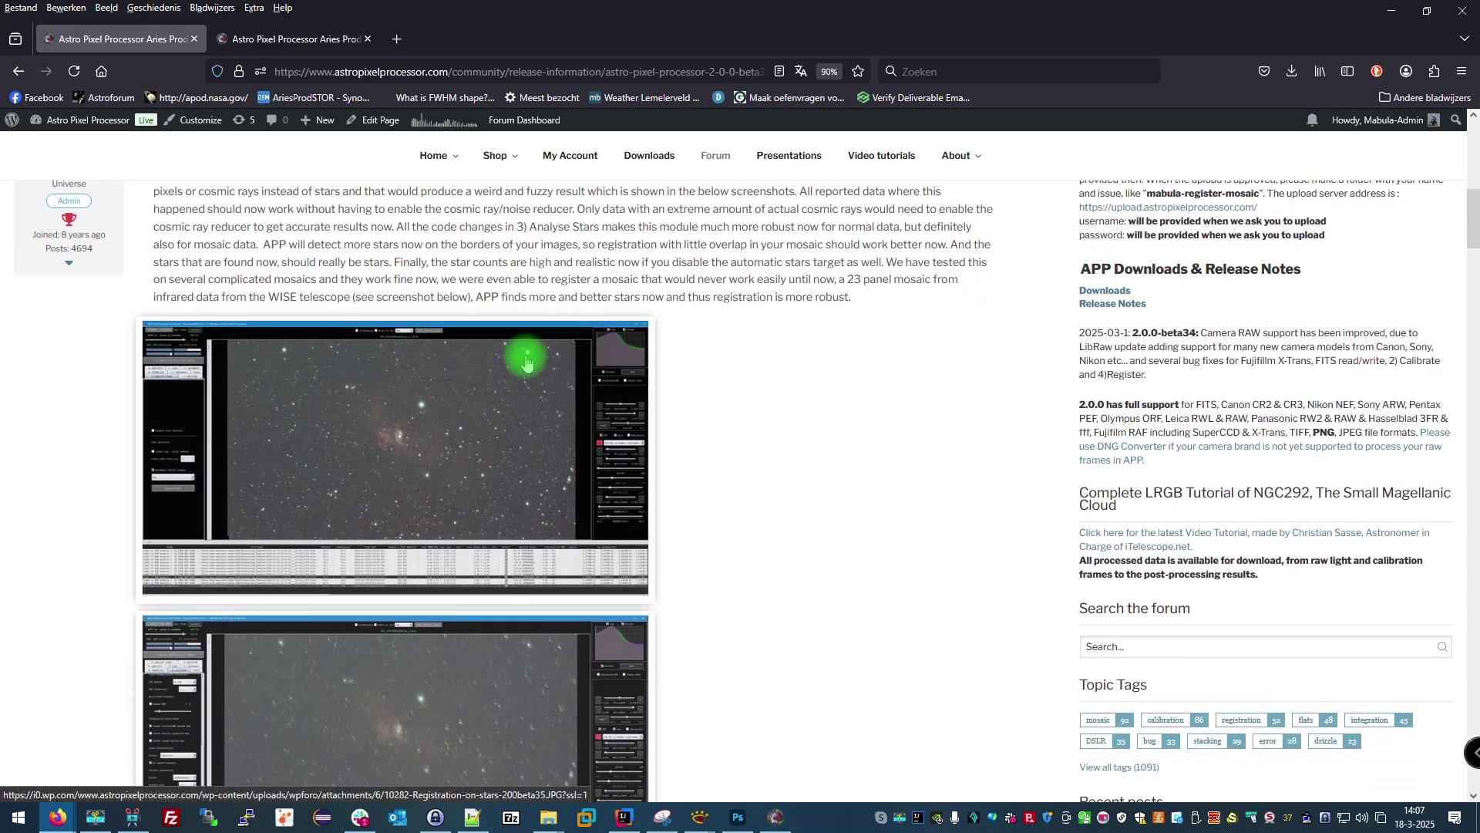
{"action": "left_click", "coordinate": [411, 653]}
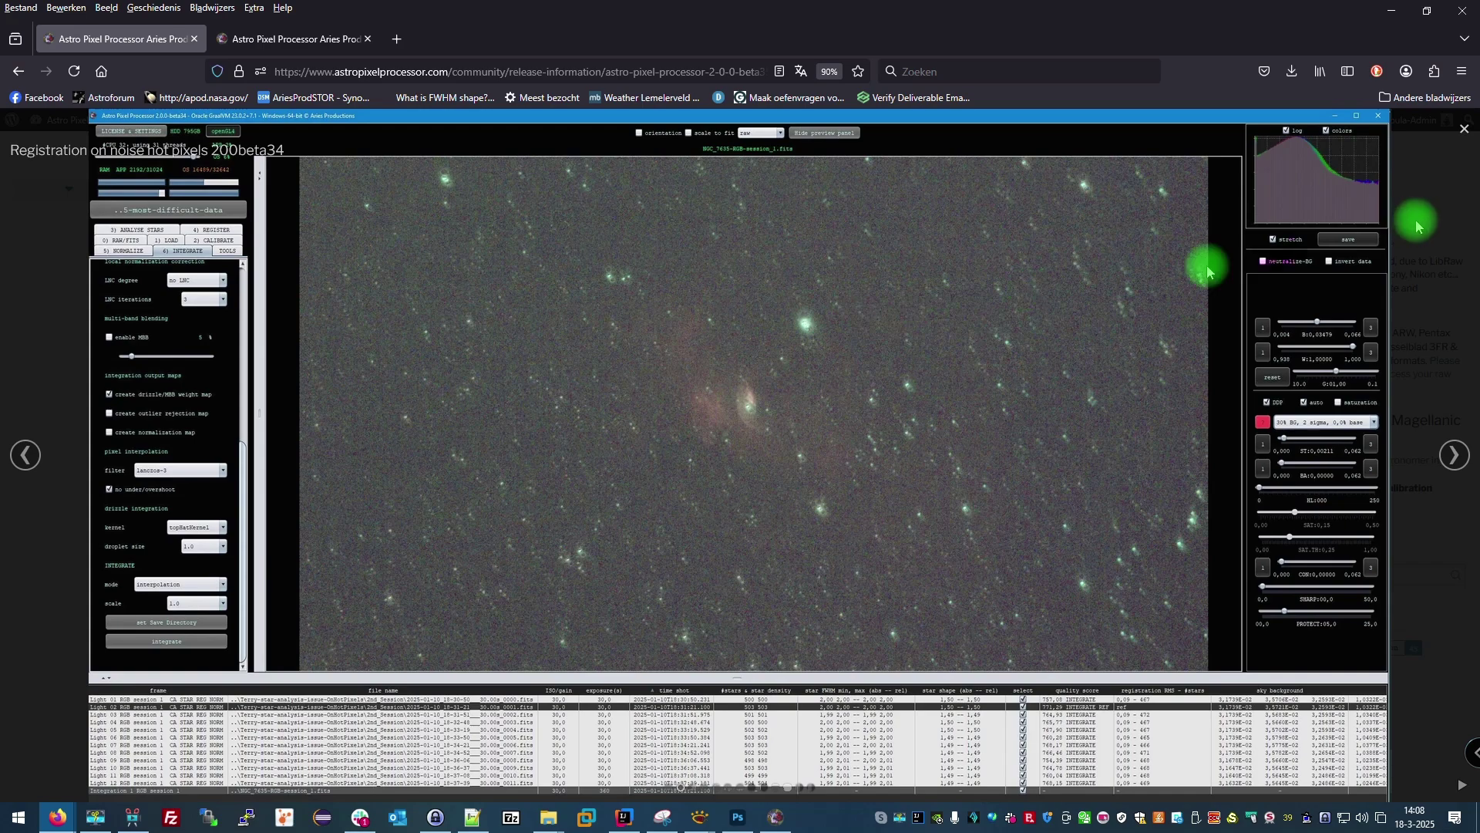
{"action": "left_click", "coordinate": [1464, 130]}
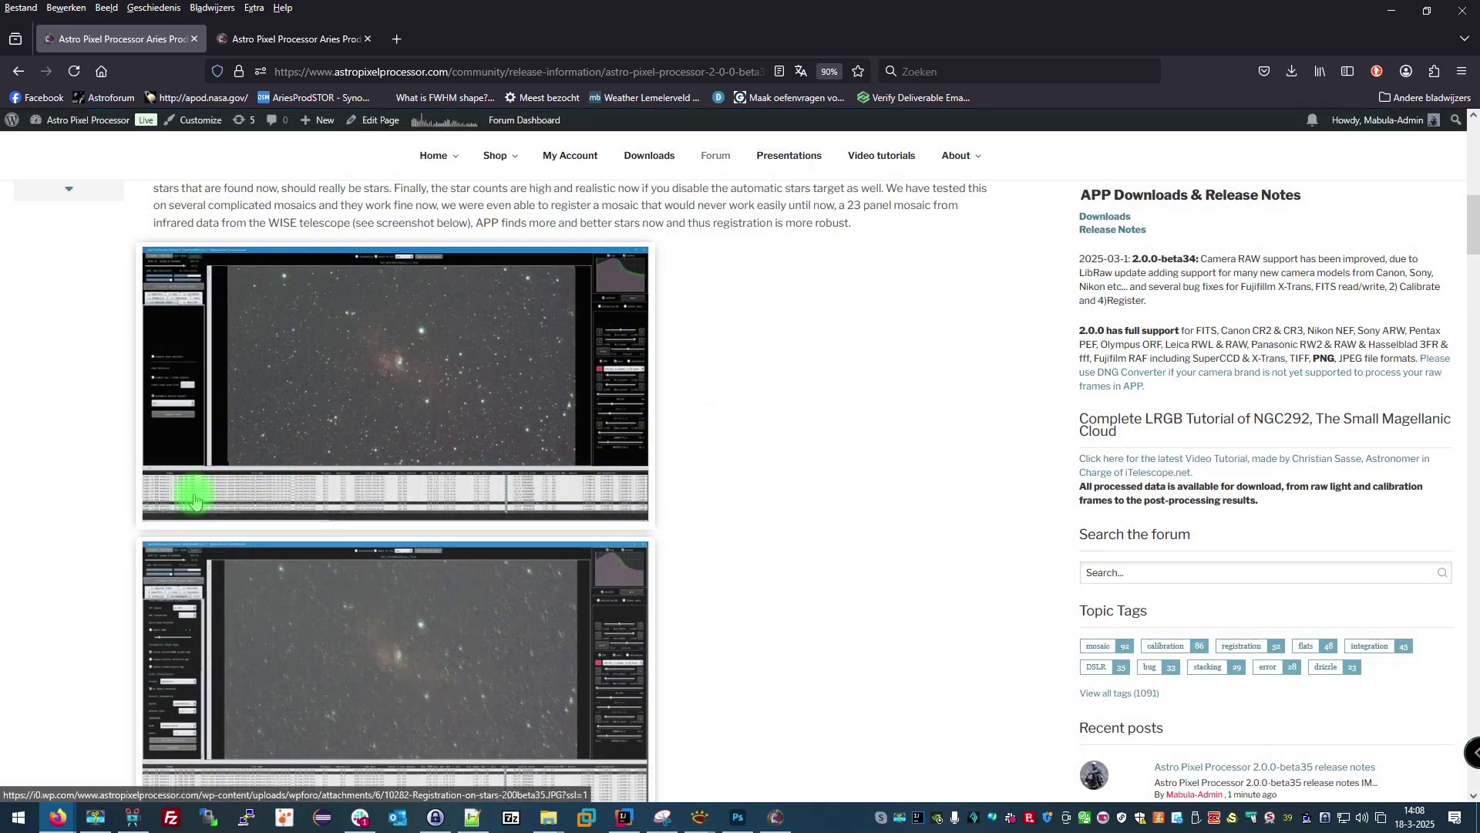
View the beta35 screenshot of registration on stars enlarged, and return to the Analyse Stars text
{"action": "left_click", "coordinate": [420, 375]}
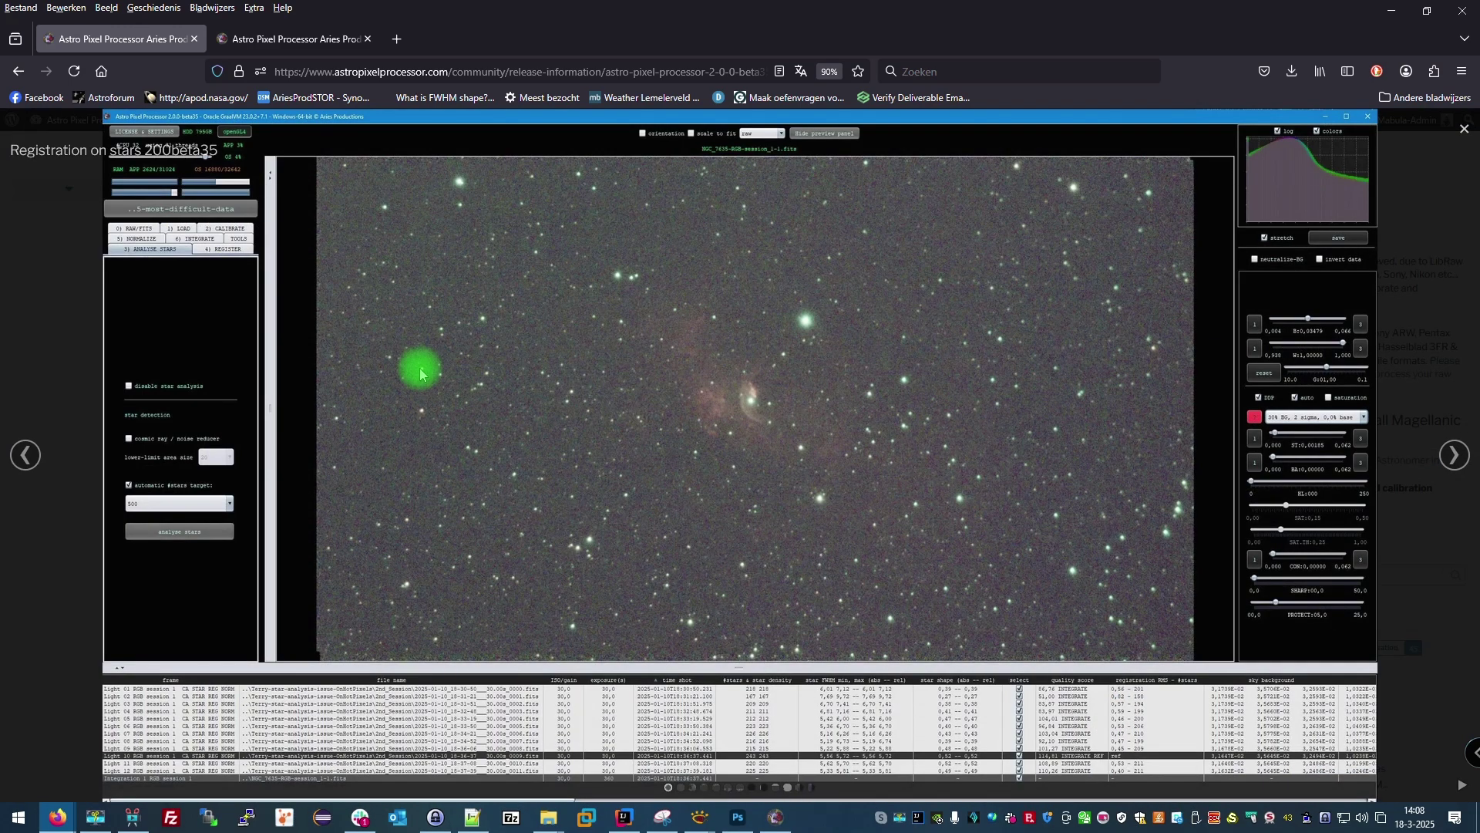
{"action": "left_click", "coordinate": [1463, 130]}
{"action": "scroll", "coordinate": [556, 424], "scroll_direction": "up", "scroll_amount": 2}
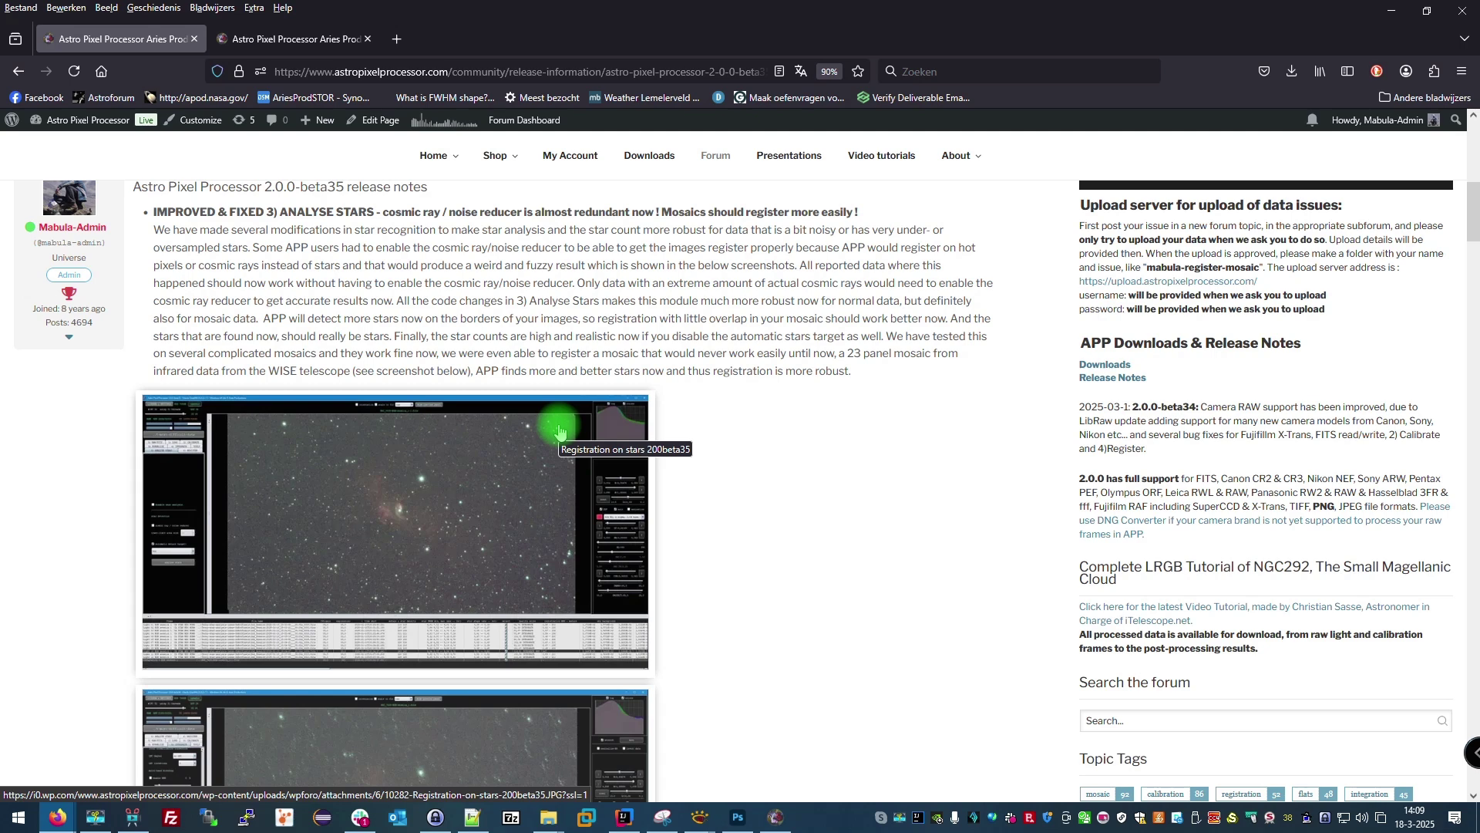
Enlarge the mosaic screenshot showing the improved star analysis and registration
{"action": "scroll", "coordinate": [563, 428], "scroll_direction": "down", "scroll_amount": 3}
{"action": "scroll", "coordinate": [575, 385], "scroll_direction": "down", "scroll_amount": 5}
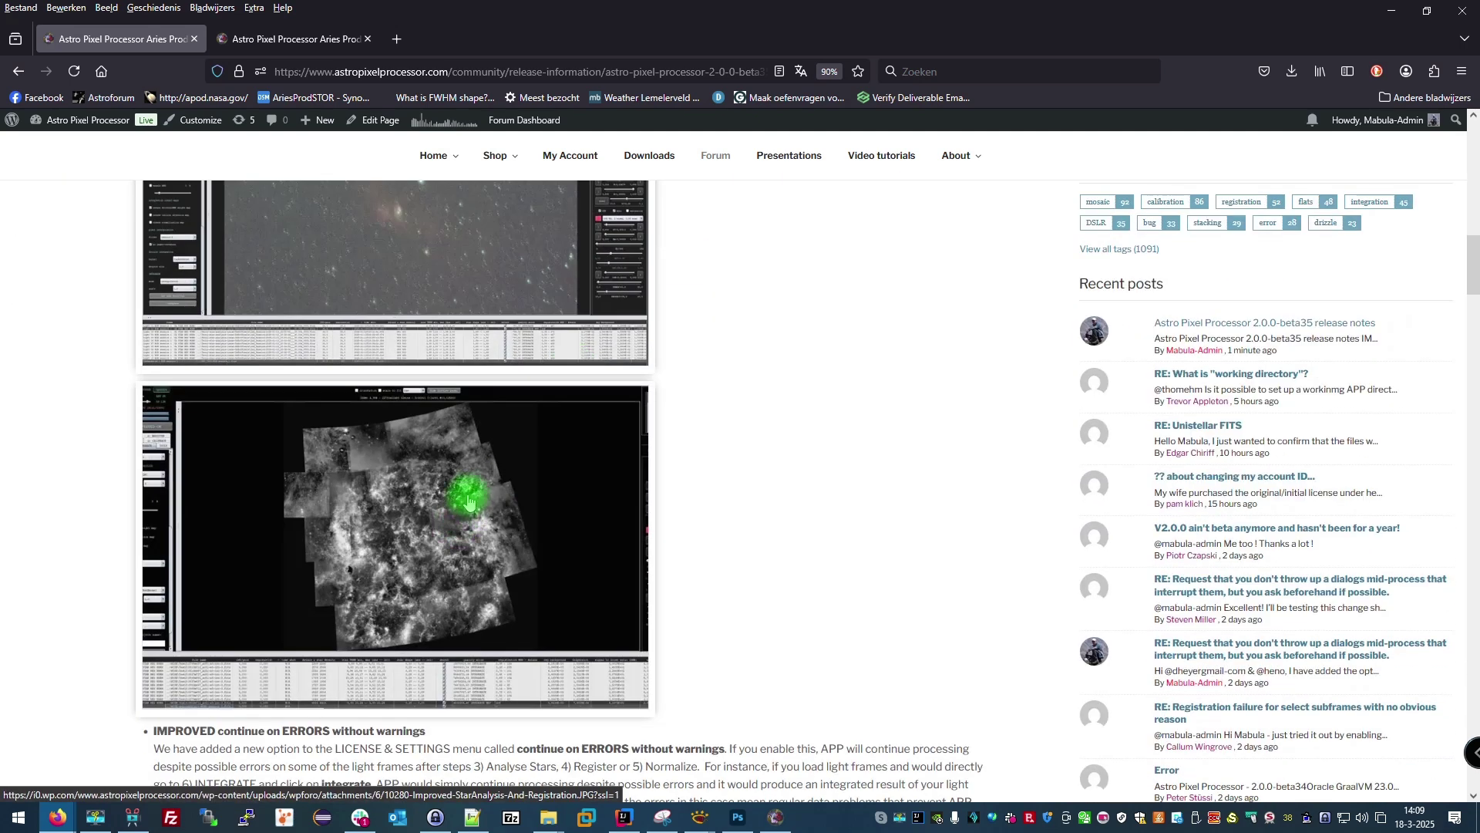
{"action": "left_click", "coordinate": [468, 501]}
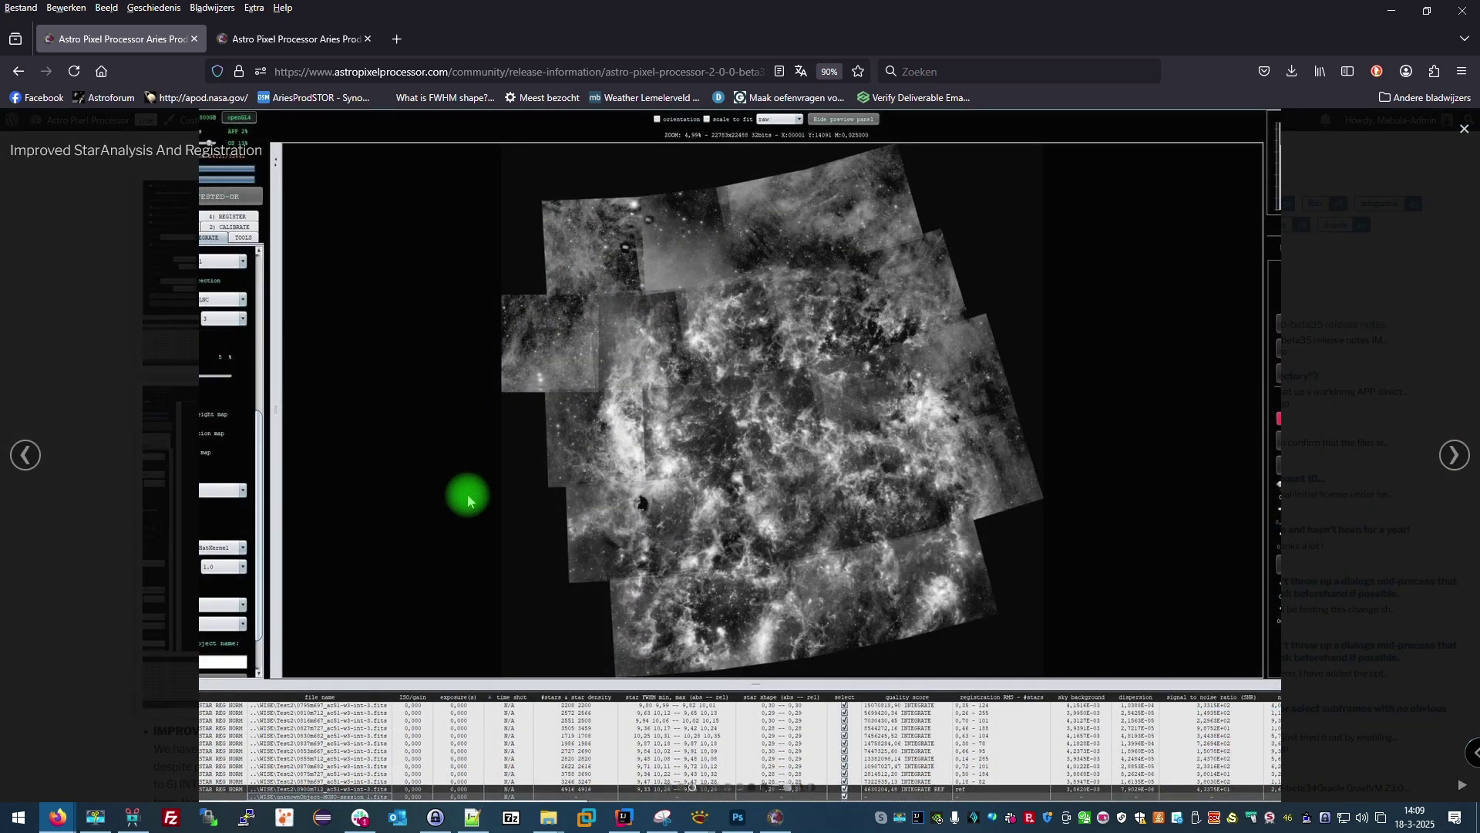
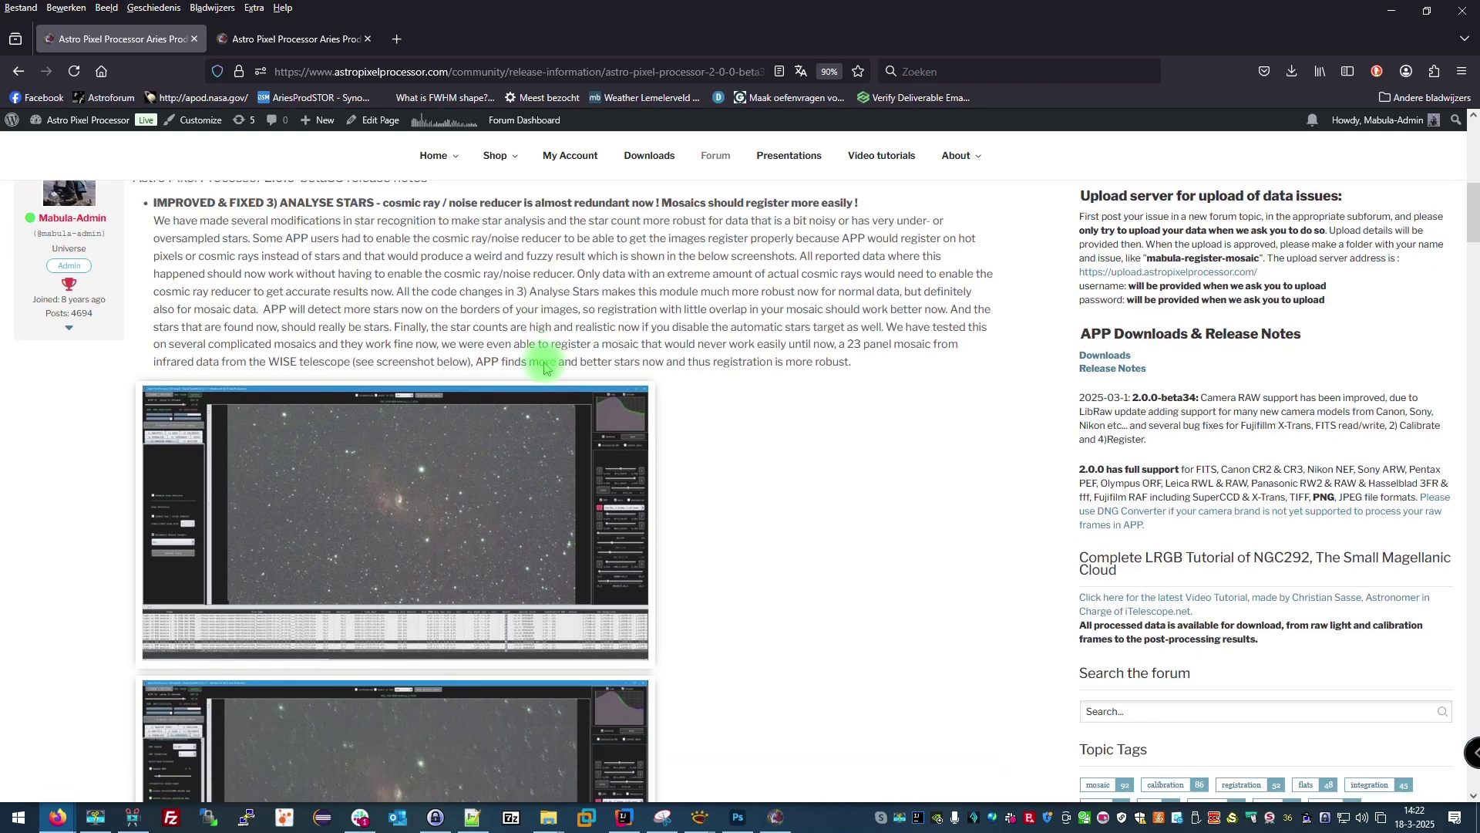
Read the "continue on ERRORS without warnings" release note, and switch to Astro Pixel Processor to open License & Settings
{"action": "scroll", "coordinate": [545, 364], "scroll_direction": "down", "scroll_amount": 3}
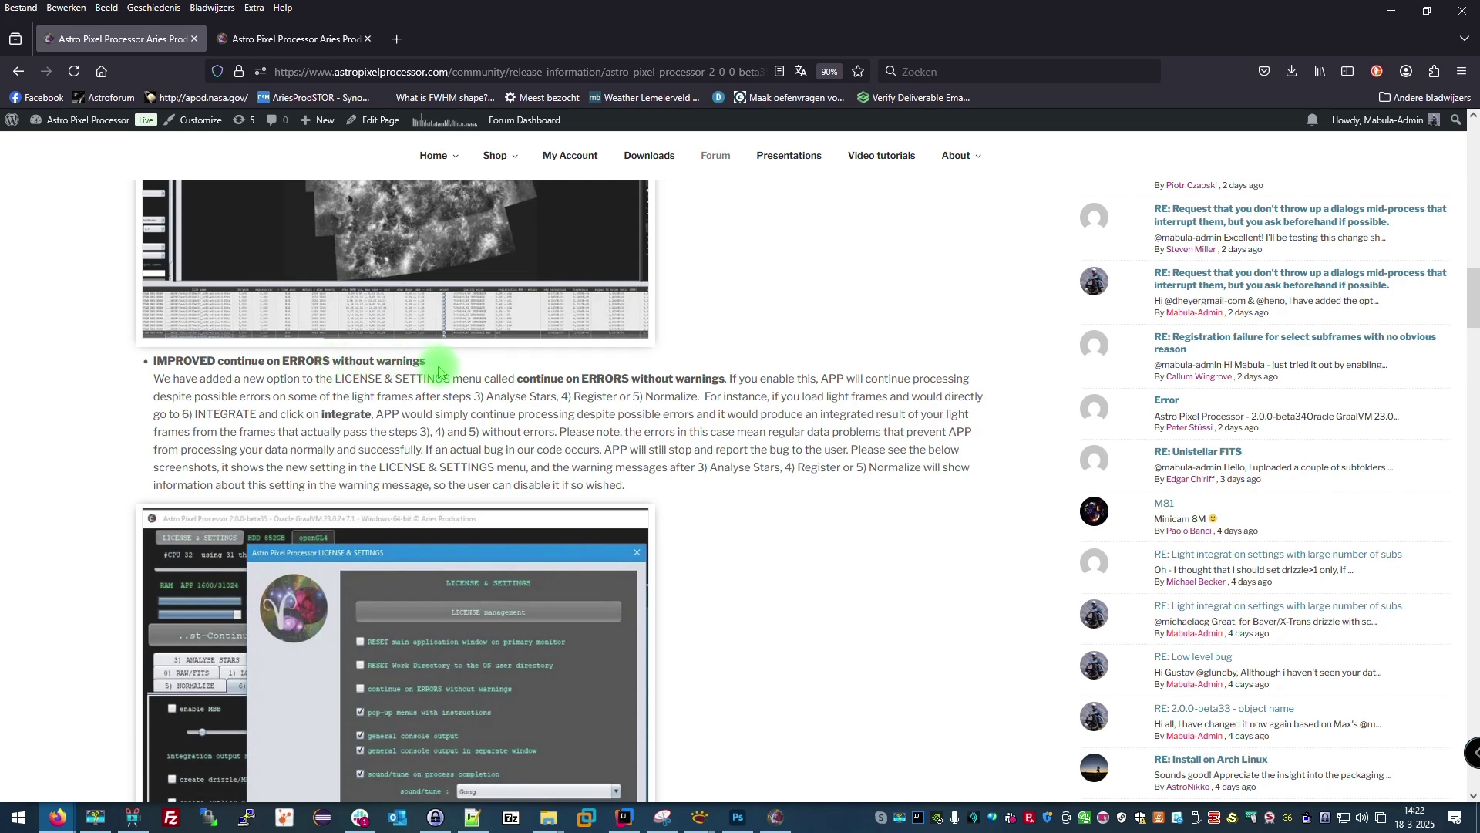
{"action": "scroll", "coordinate": [529, 396], "scroll_direction": "down", "scroll_amount": 1}
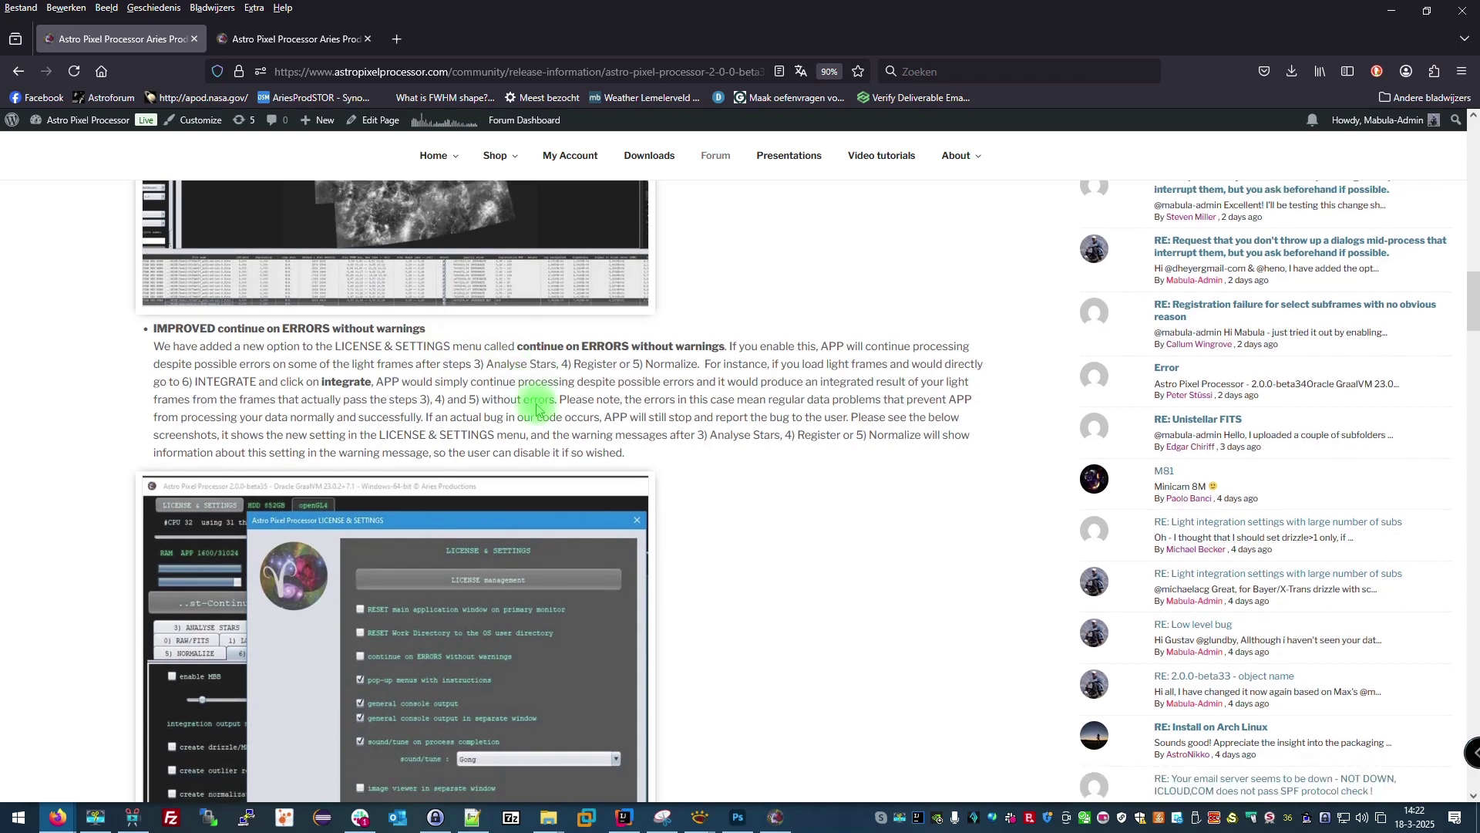
{"action": "left_click", "coordinate": [774, 817]}
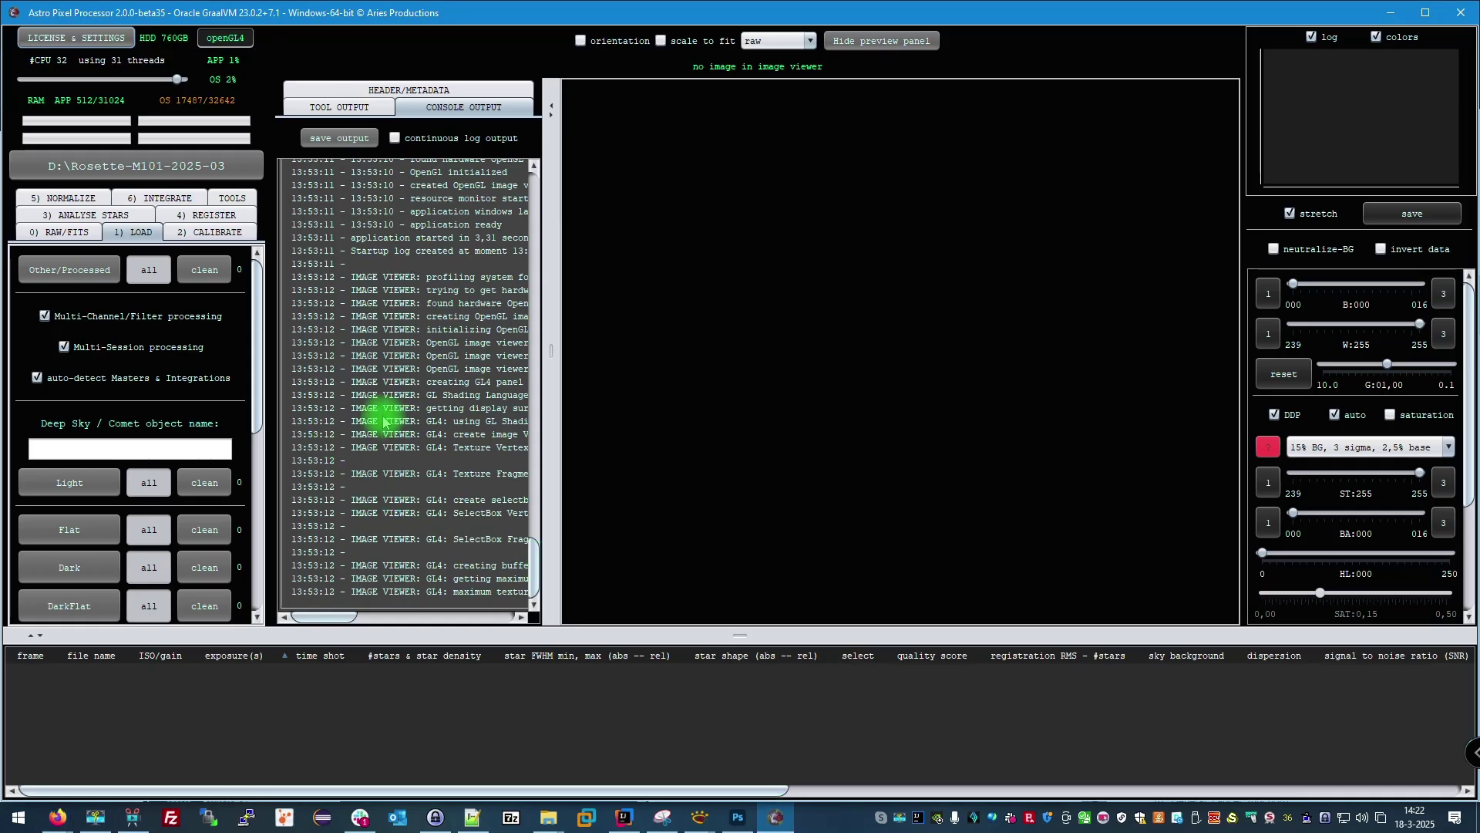
{"action": "left_click", "coordinate": [103, 40]}
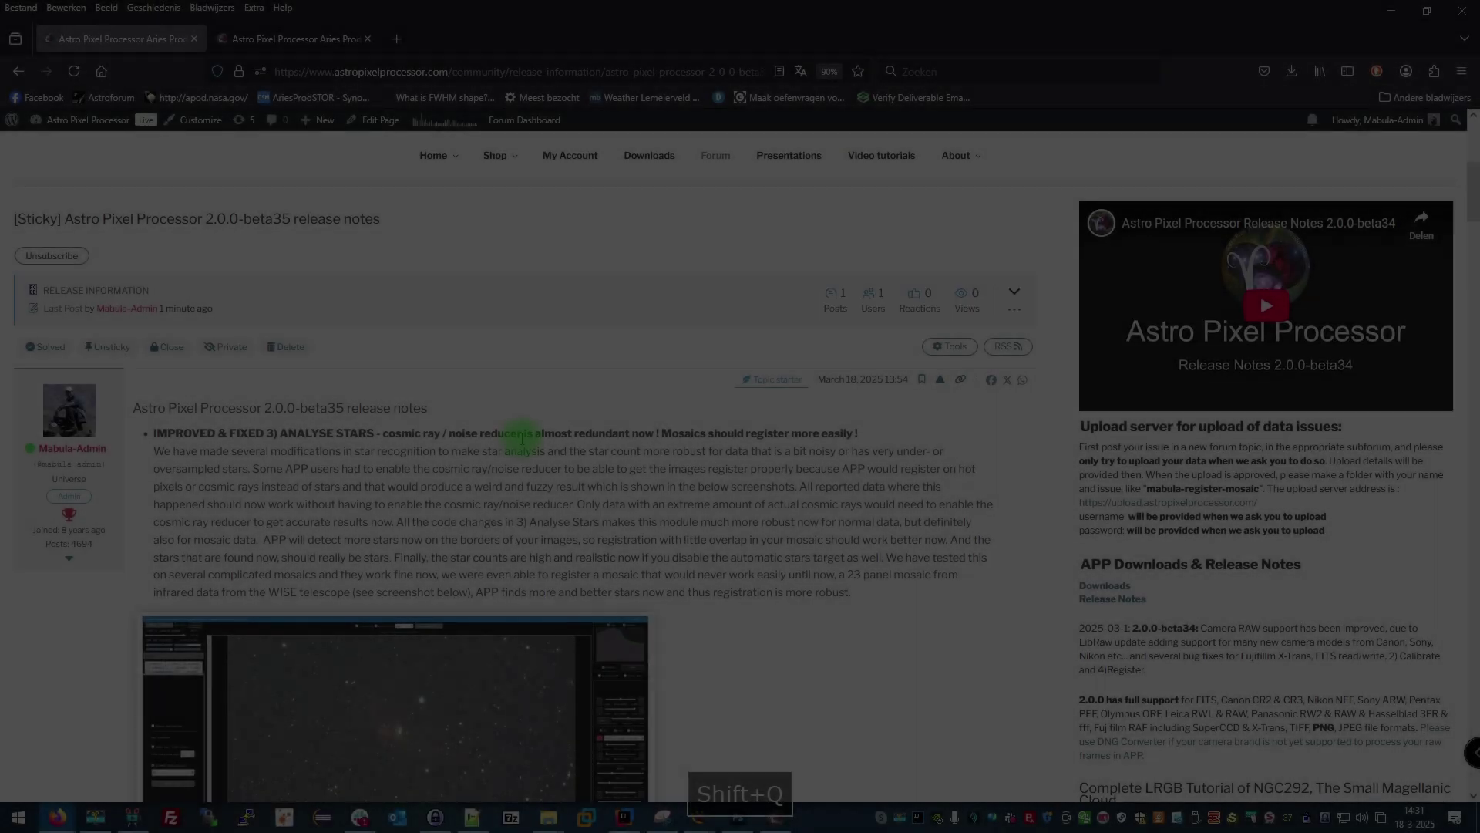
Read the release note on Deep Sky / Comet object name recognition from FITS OBJECT tags in light frames
{"action": "scroll", "coordinate": [521, 445], "scroll_direction": "down", "scroll_amount": 10}
{"action": "scroll", "coordinate": [521, 445], "scroll_direction": "down", "scroll_amount": 10}
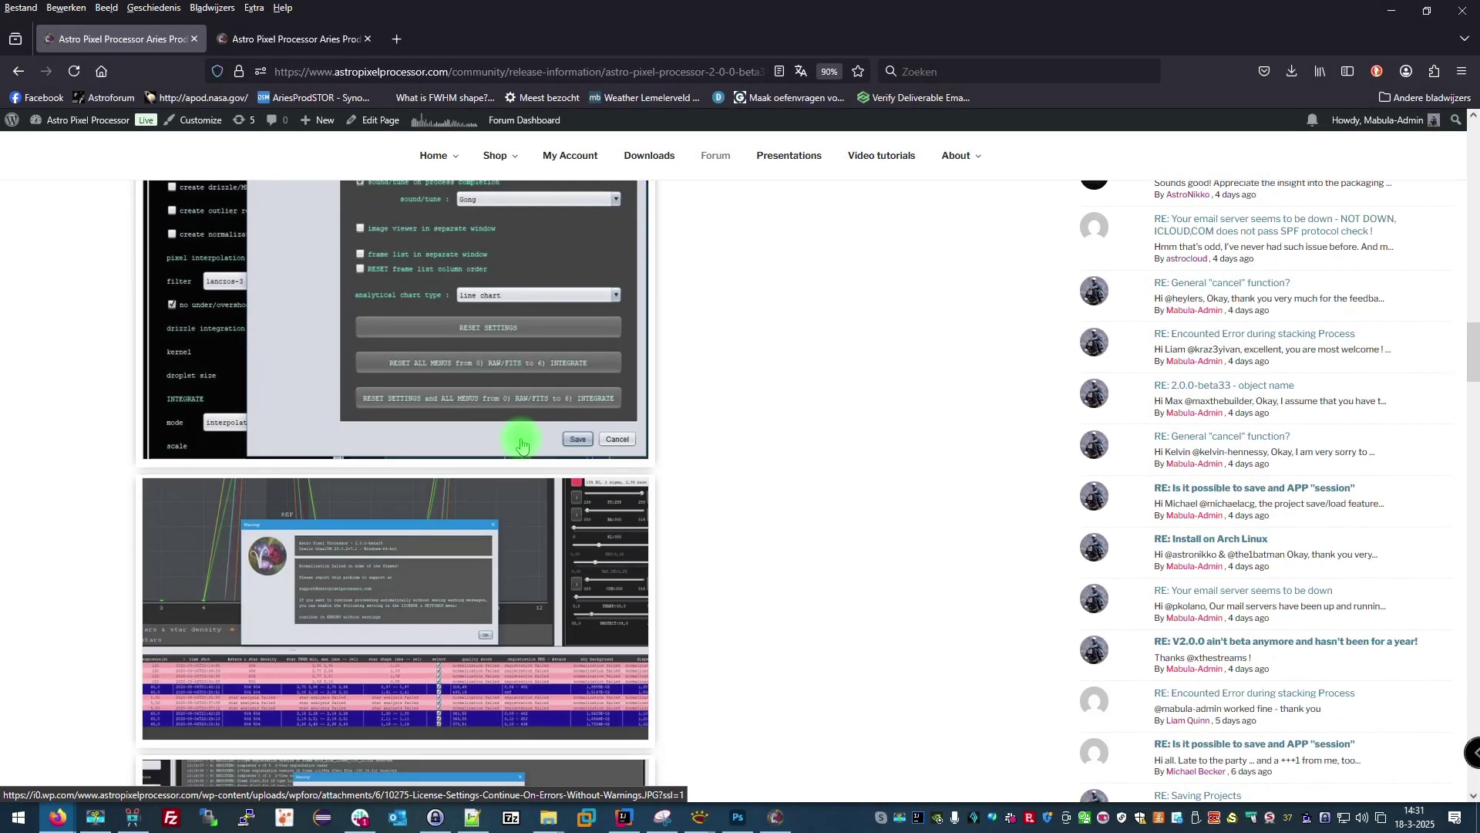
{"action": "scroll", "coordinate": [521, 445], "scroll_direction": "down", "scroll_amount": 10}
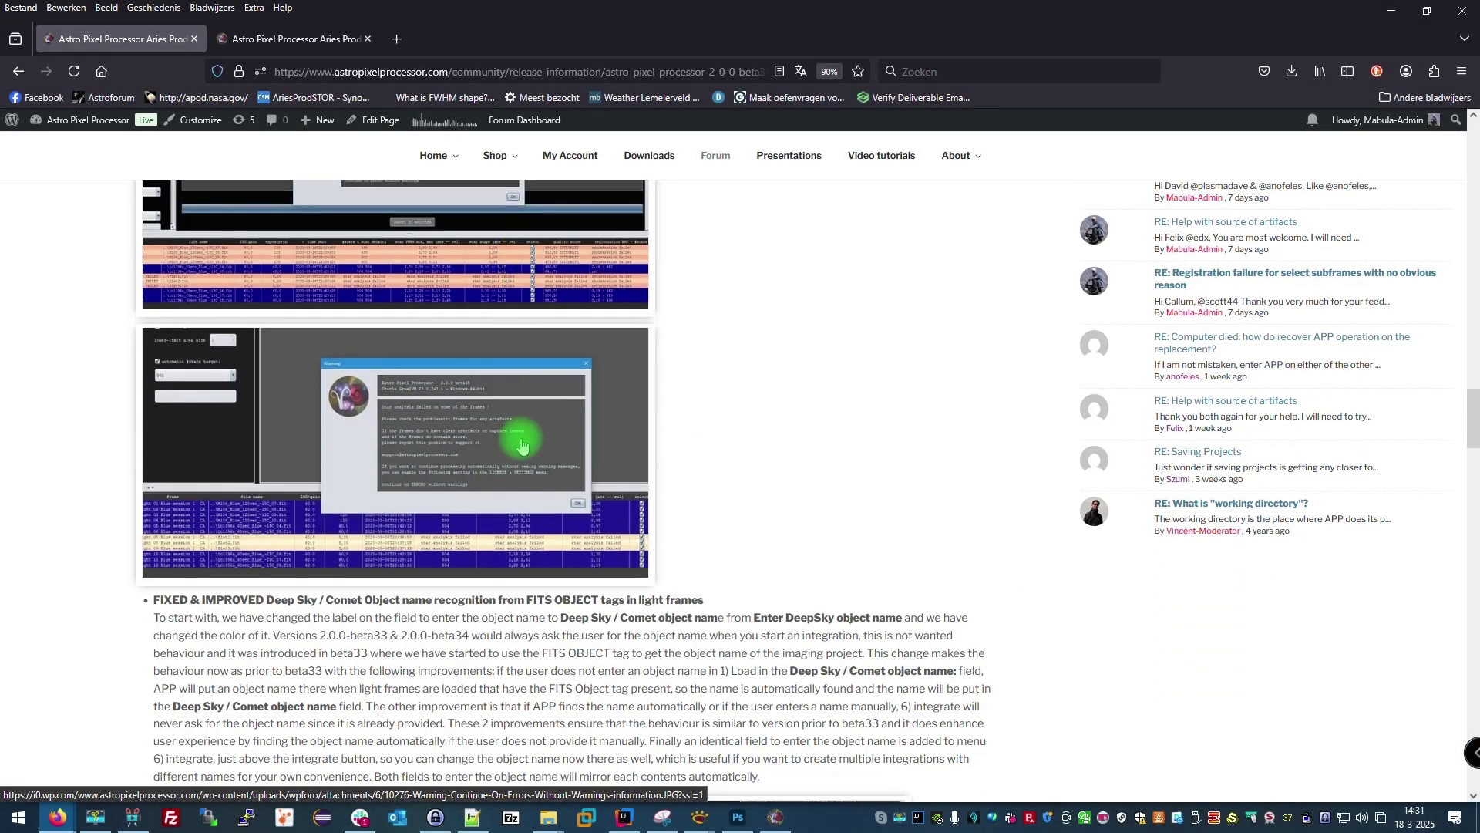
{"action": "scroll", "coordinate": [521, 445], "scroll_direction": "down", "scroll_amount": 4}
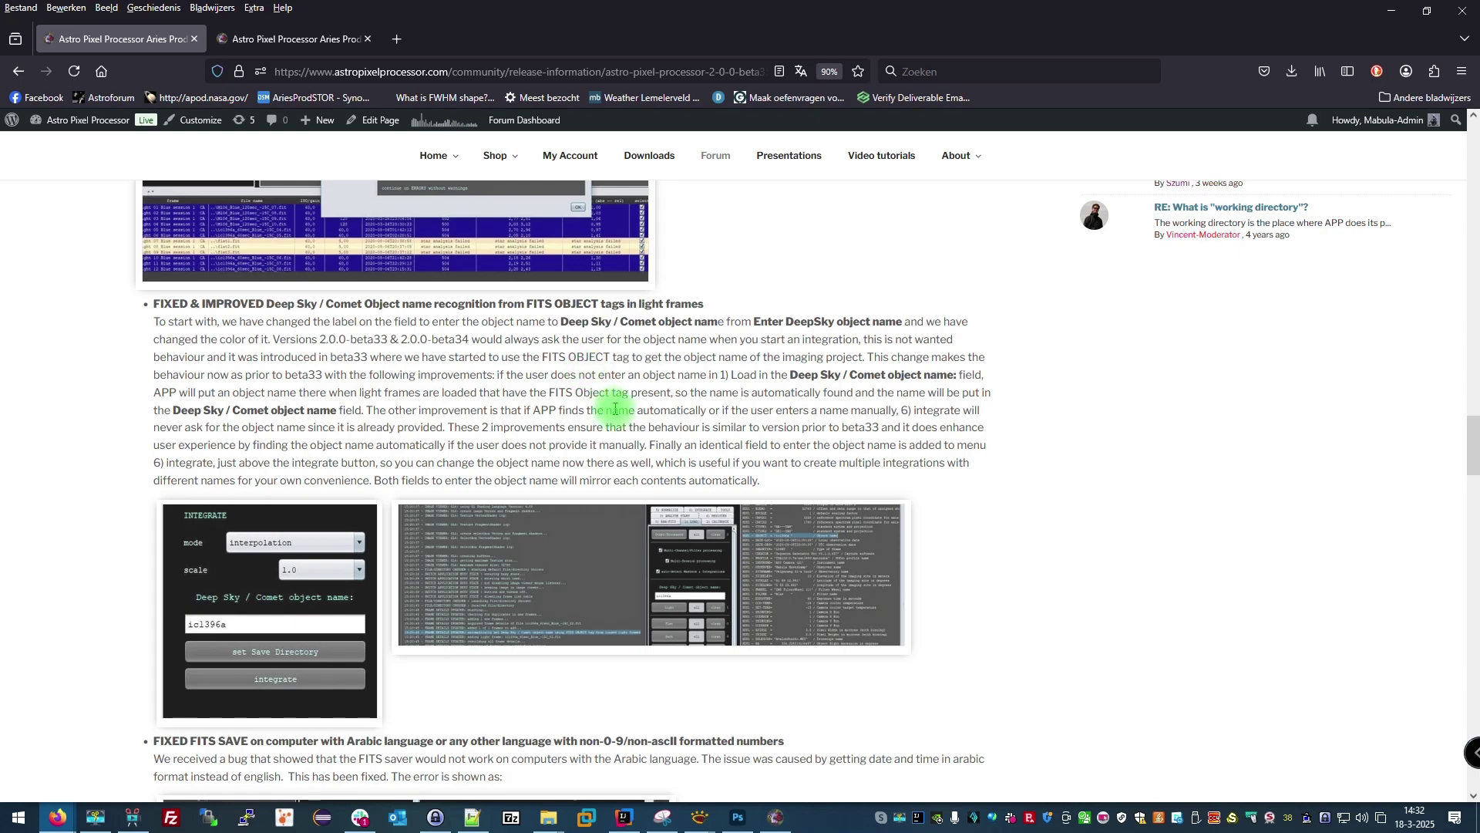
Switch to Astro Pixel Processor and view the Deep Sky / Comet object name field in 1) Load and 6) Integrate
{"action": "left_click", "coordinate": [774, 818]}
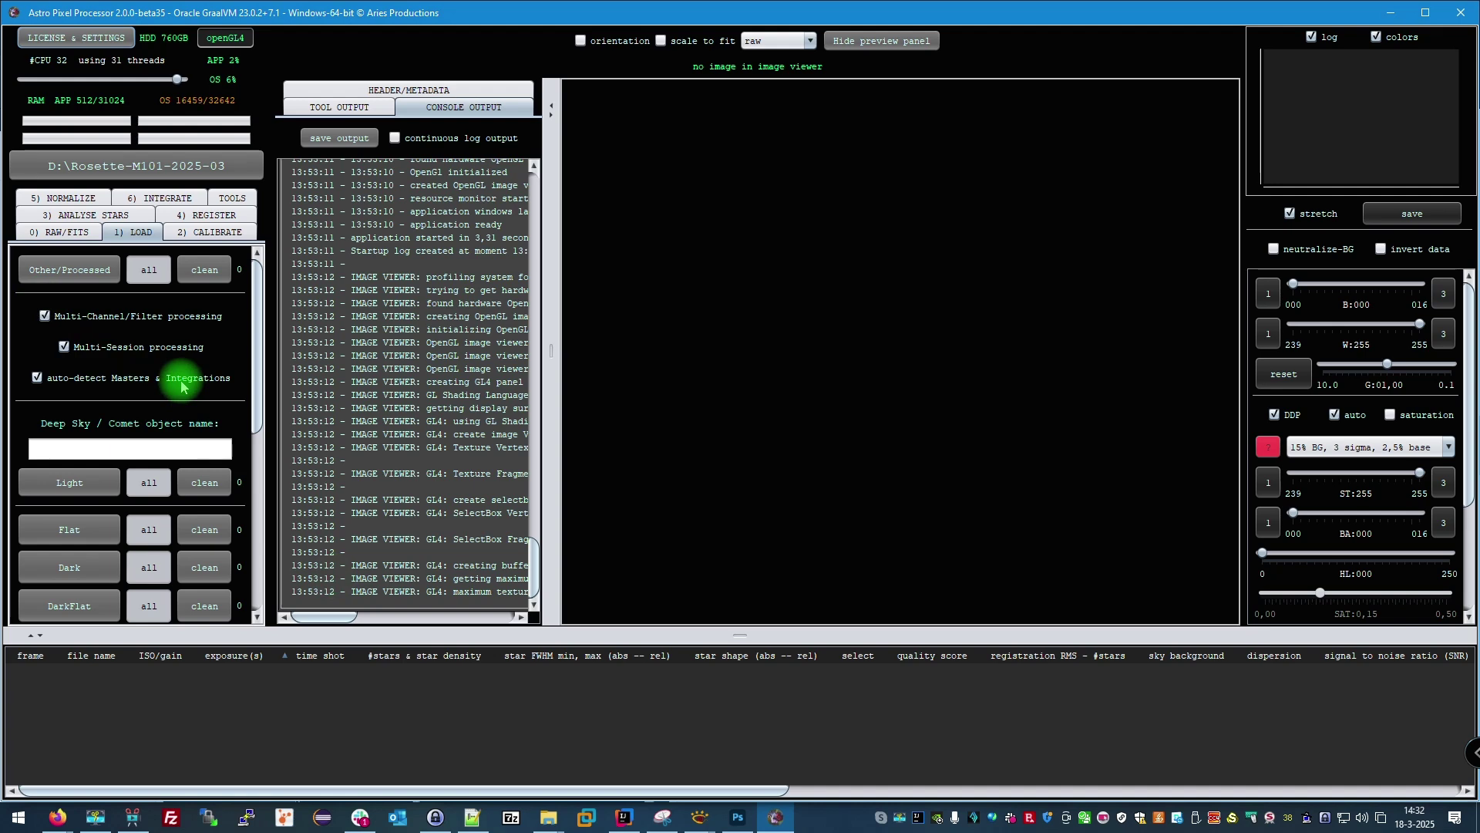
{"action": "mouse_move", "coordinate": [182, 386]}
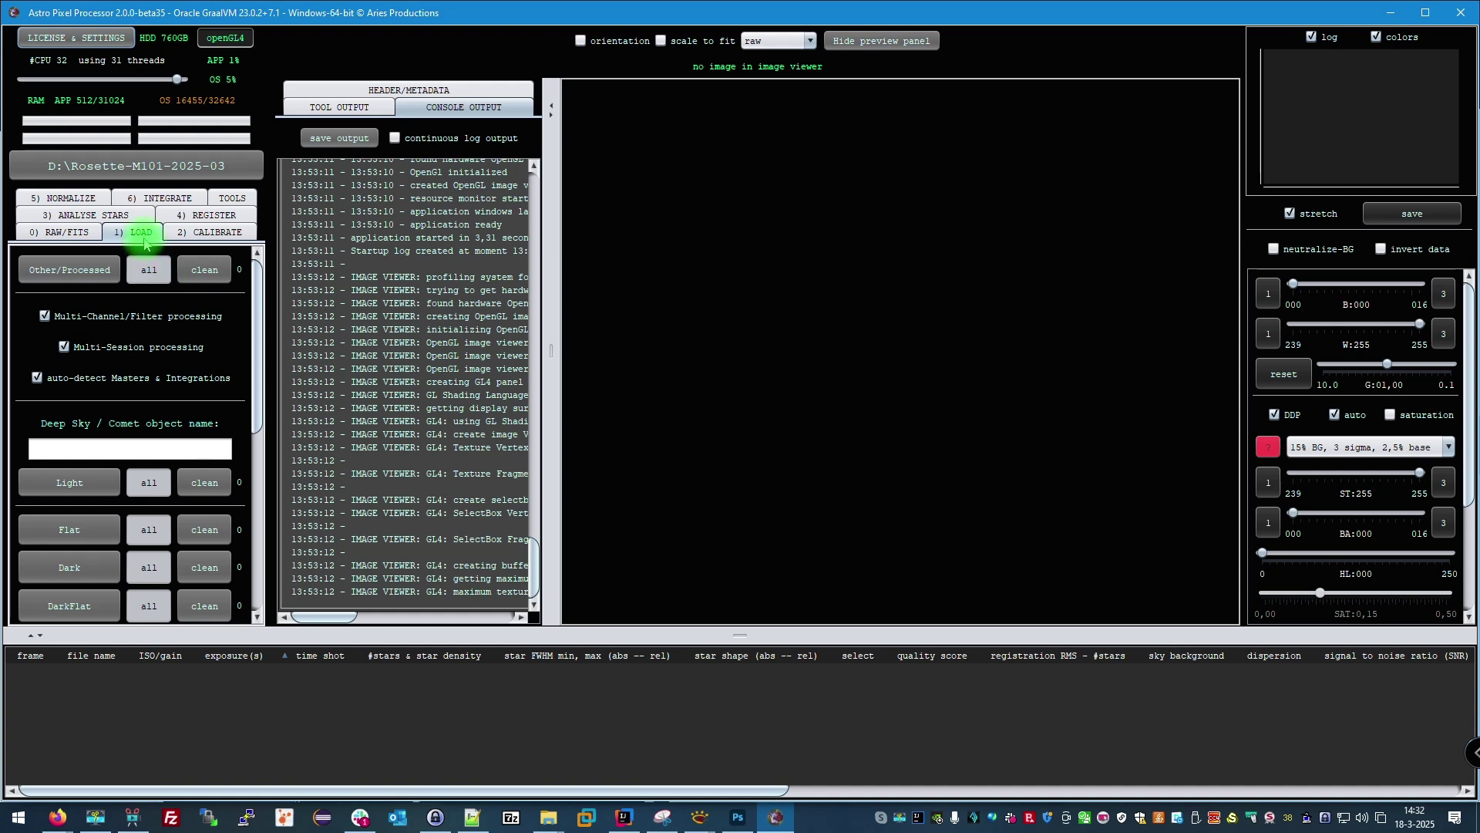
{"action": "scroll", "coordinate": [69, 380], "scroll_direction": "down", "scroll_amount": 1}
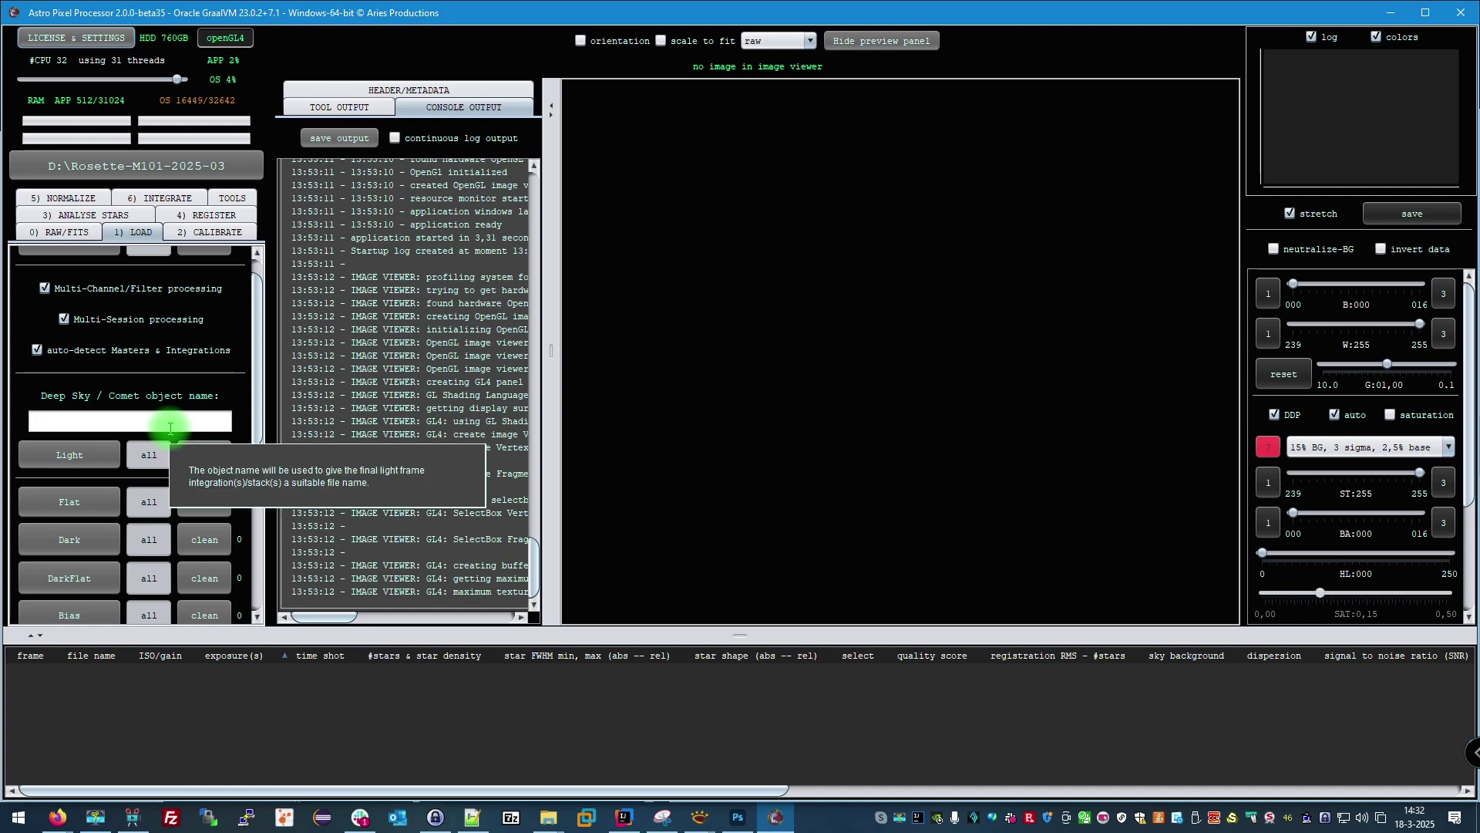
{"action": "left_click", "coordinate": [170, 198]}
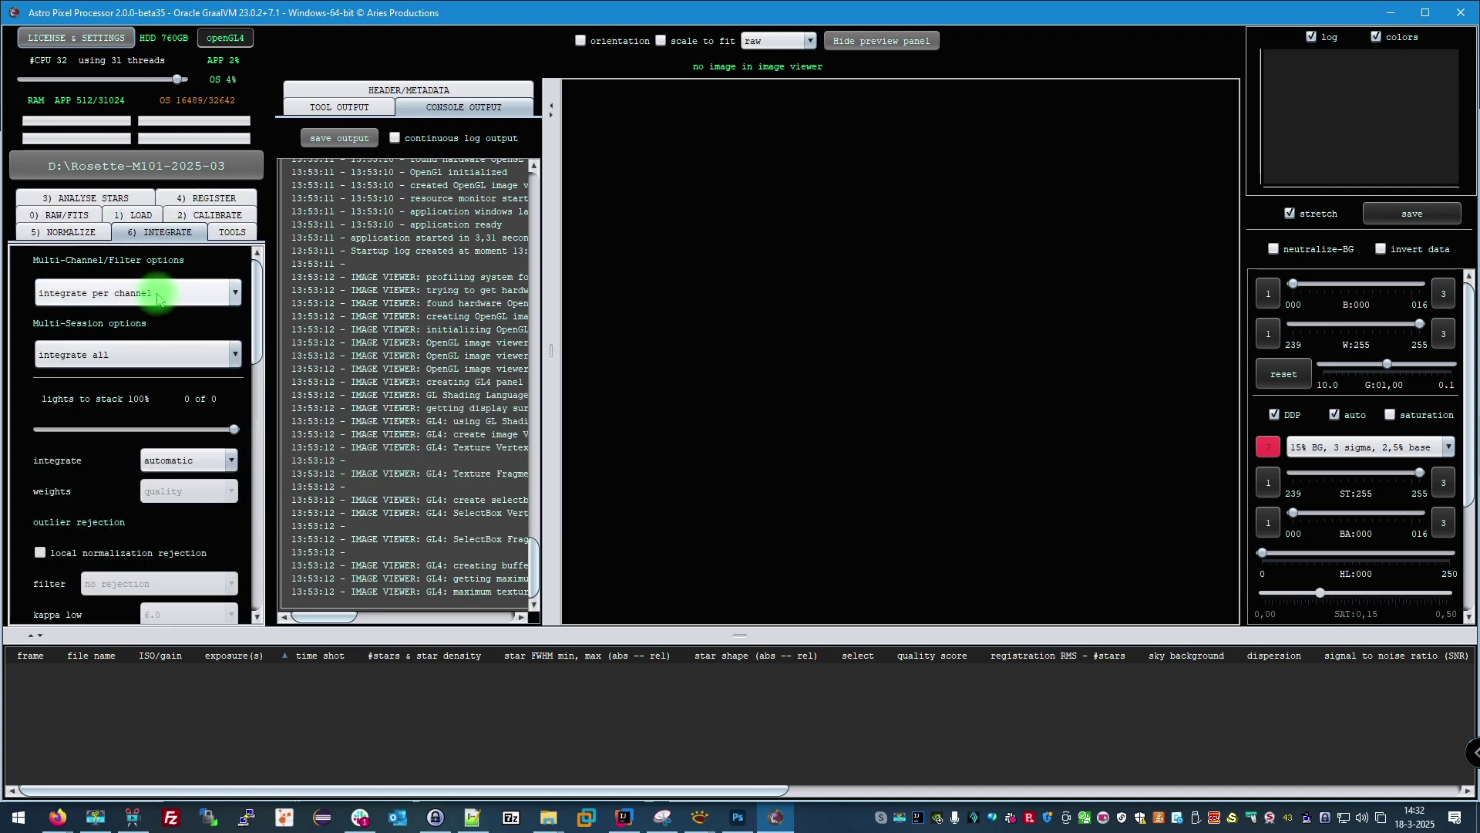
{"action": "scroll", "coordinate": [154, 362], "scroll_direction": "down", "scroll_amount": 10}
{"action": "scroll", "coordinate": [153, 367], "scroll_direction": "down", "scroll_amount": 10}
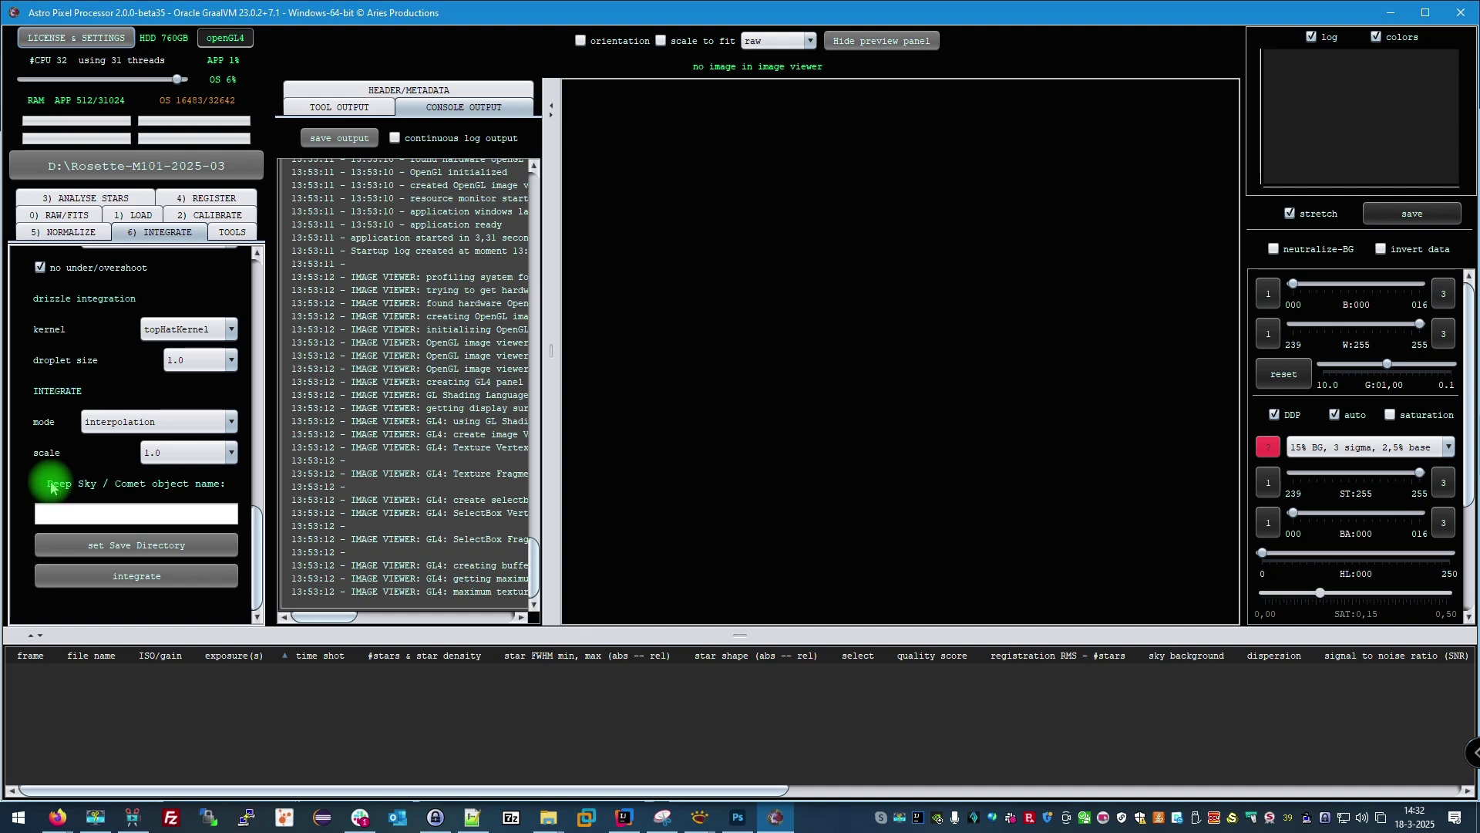
{"action": "mouse_move", "coordinate": [52, 487]}
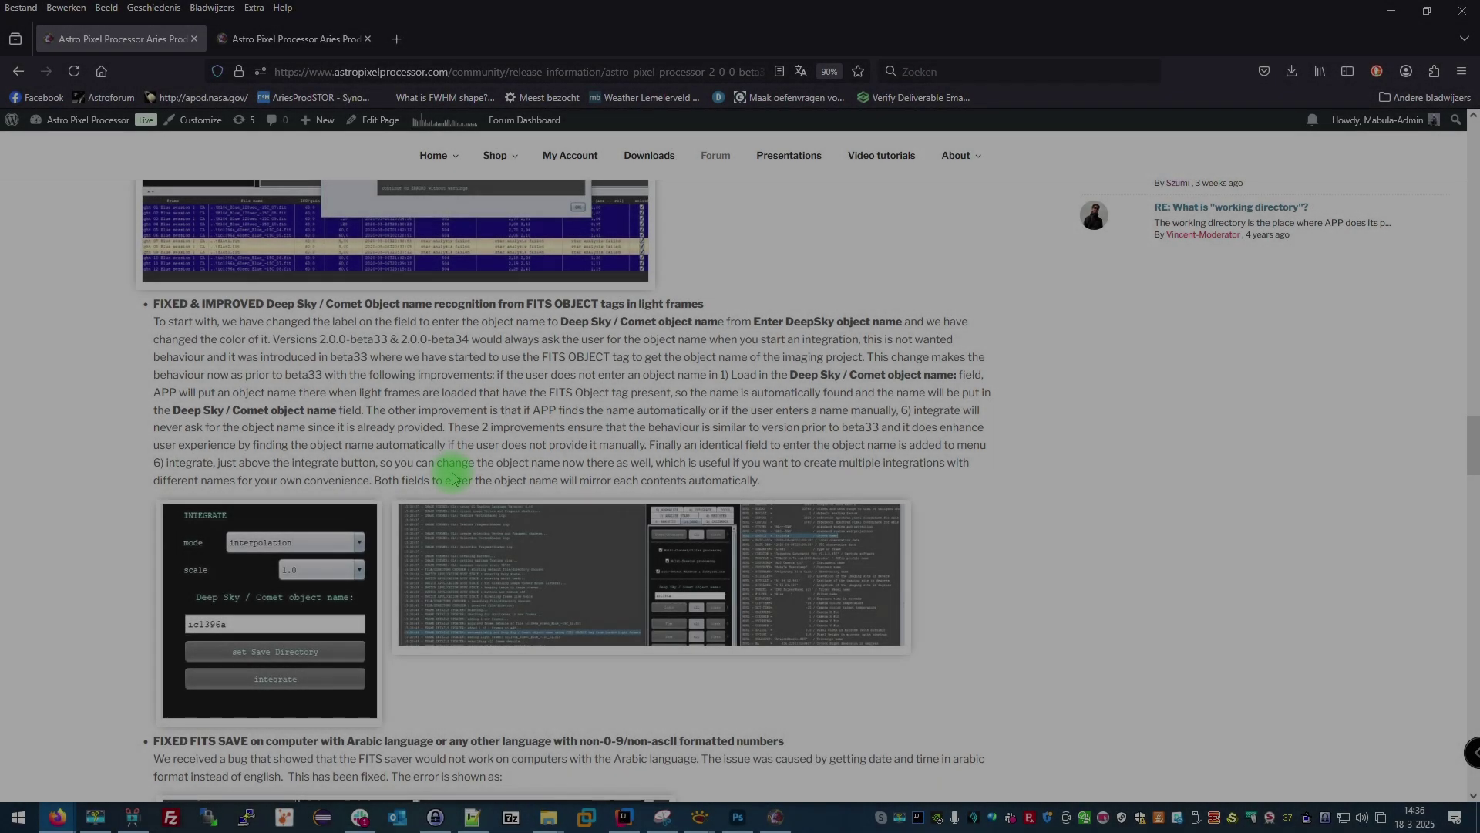
View the FITS OBJECT tag screenshots in the release notes and examine the Arabic-language FITS save error screenshot
{"action": "scroll", "coordinate": [455, 476], "scroll_direction": "down", "scroll_amount": 2}
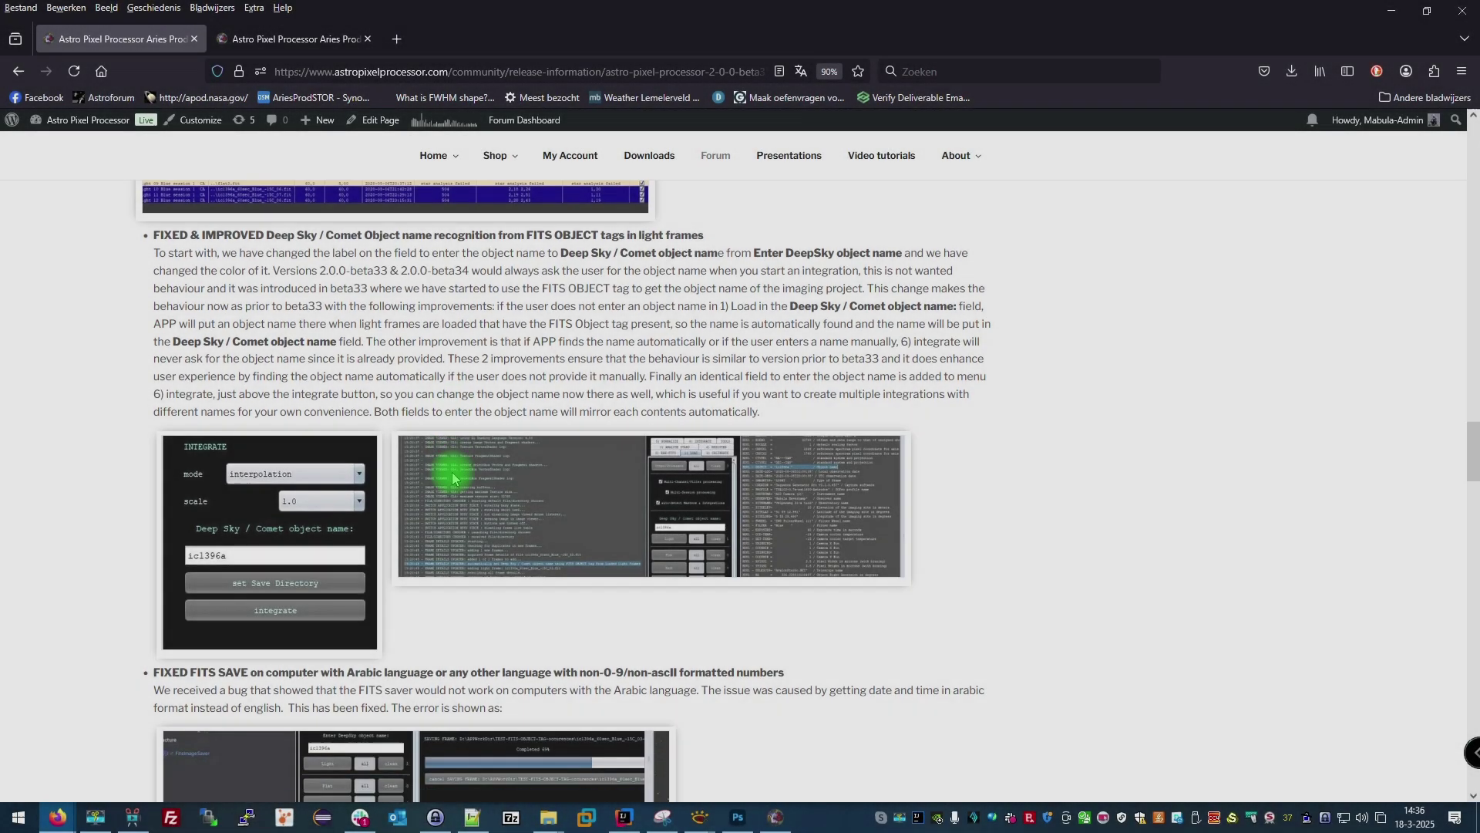
{"action": "scroll", "coordinate": [453, 478], "scroll_direction": "down", "scroll_amount": 2}
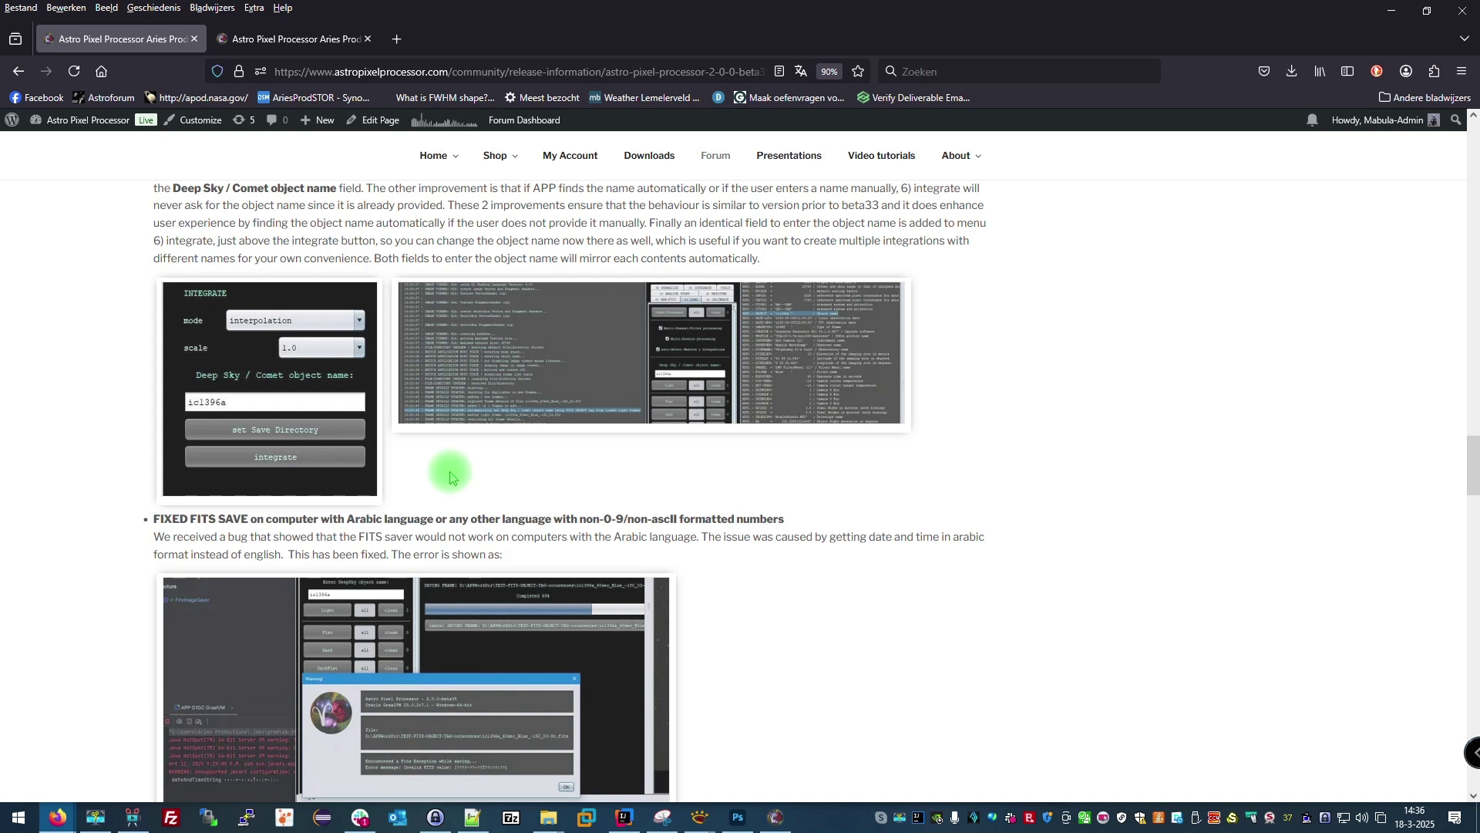
{"action": "scroll", "coordinate": [413, 331], "scroll_direction": "down", "scroll_amount": 2}
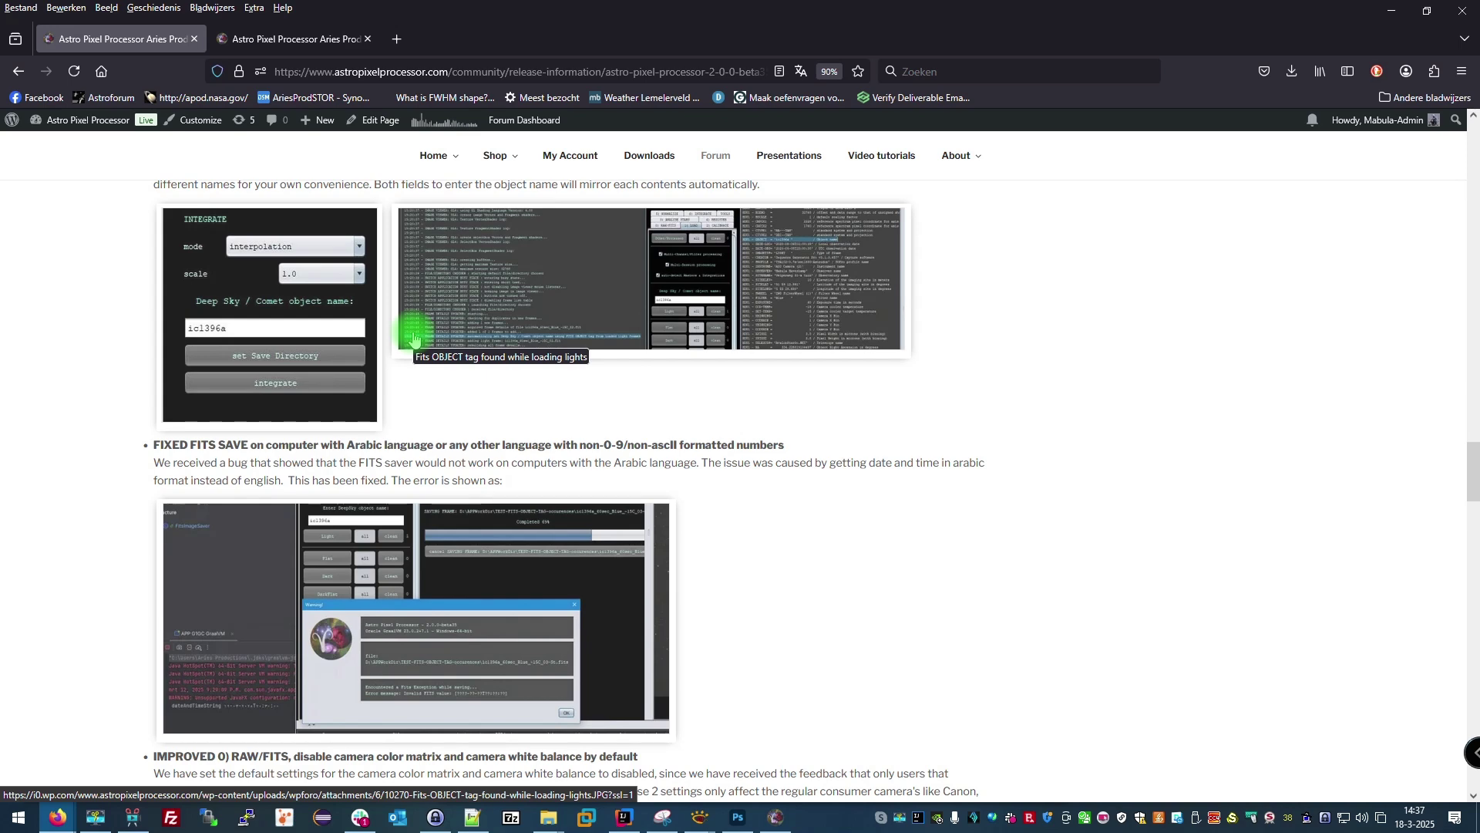
{"action": "left_click", "coordinate": [495, 595]}
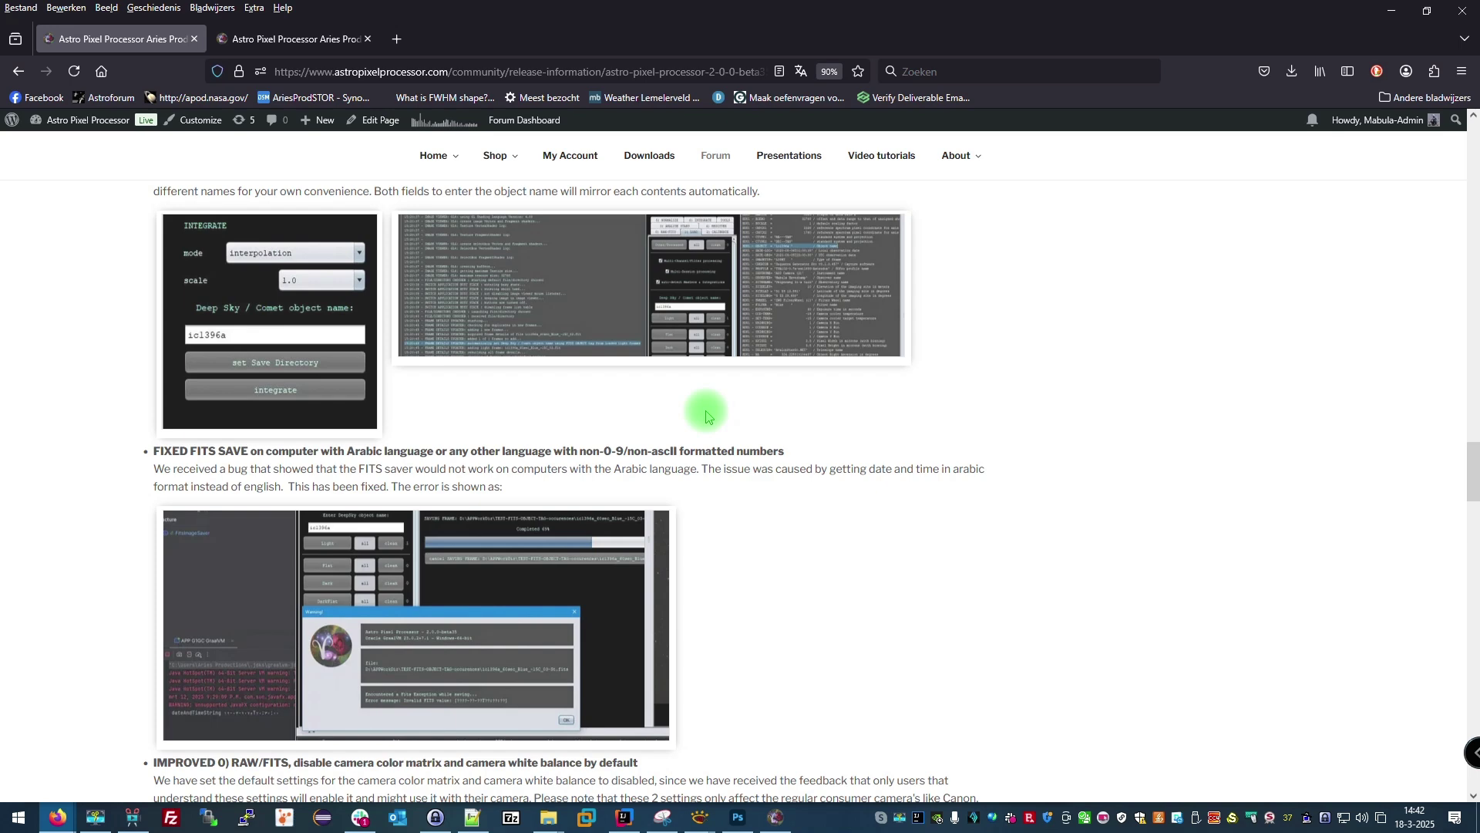
Read the 0) RAW/FITS release note on disabling camera color matrix and camera white balance by default
{"action": "scroll", "coordinate": [706, 416], "scroll_direction": "down", "scroll_amount": 4}
{"action": "scroll", "coordinate": [707, 416], "scroll_direction": "down", "scroll_amount": 2}
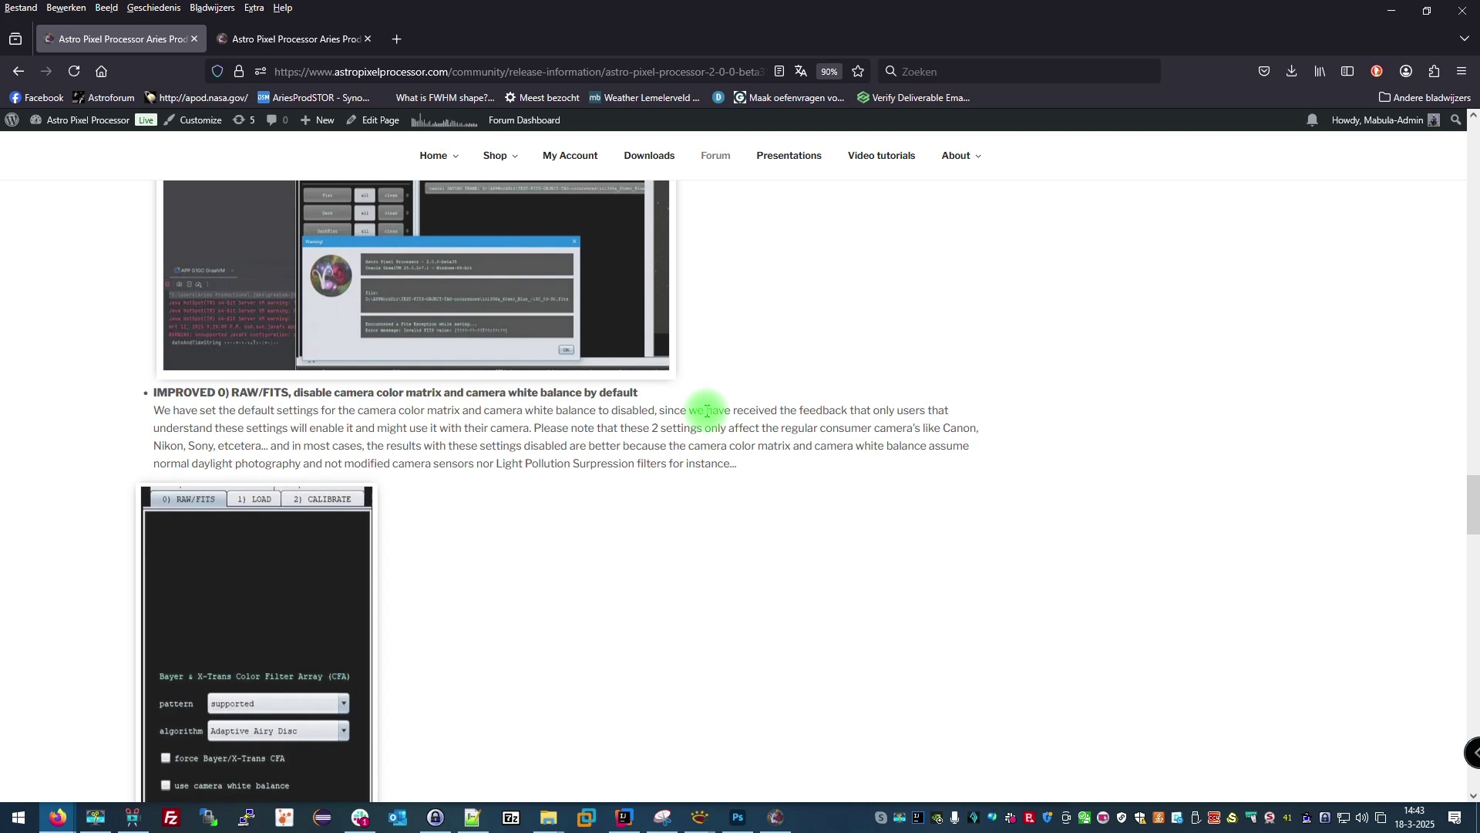
{"action": "scroll", "coordinate": [602, 368], "scroll_direction": "down", "scroll_amount": 1}
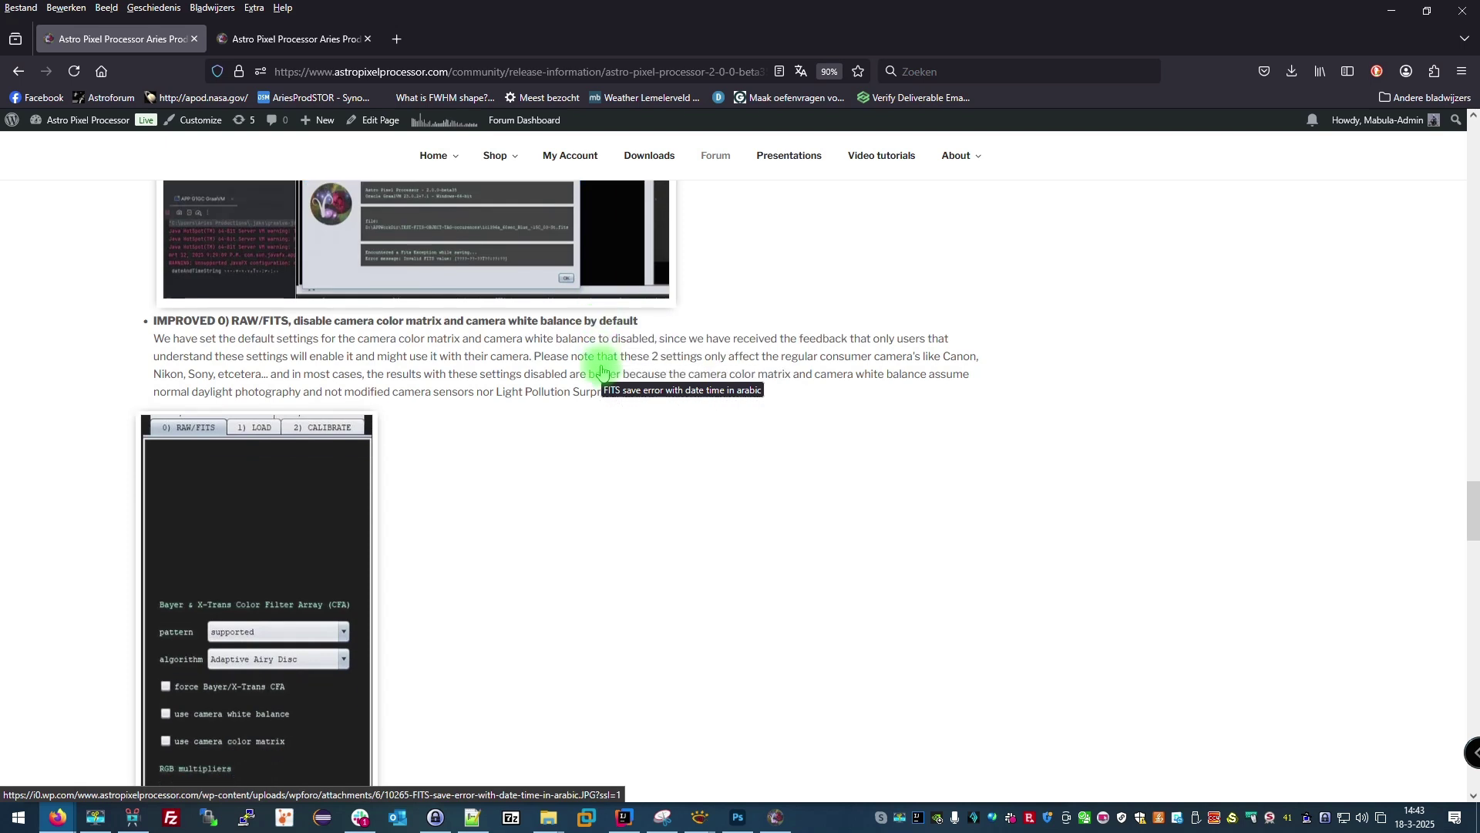
{"action": "scroll", "coordinate": [602, 368], "scroll_direction": "down", "scroll_amount": 3}
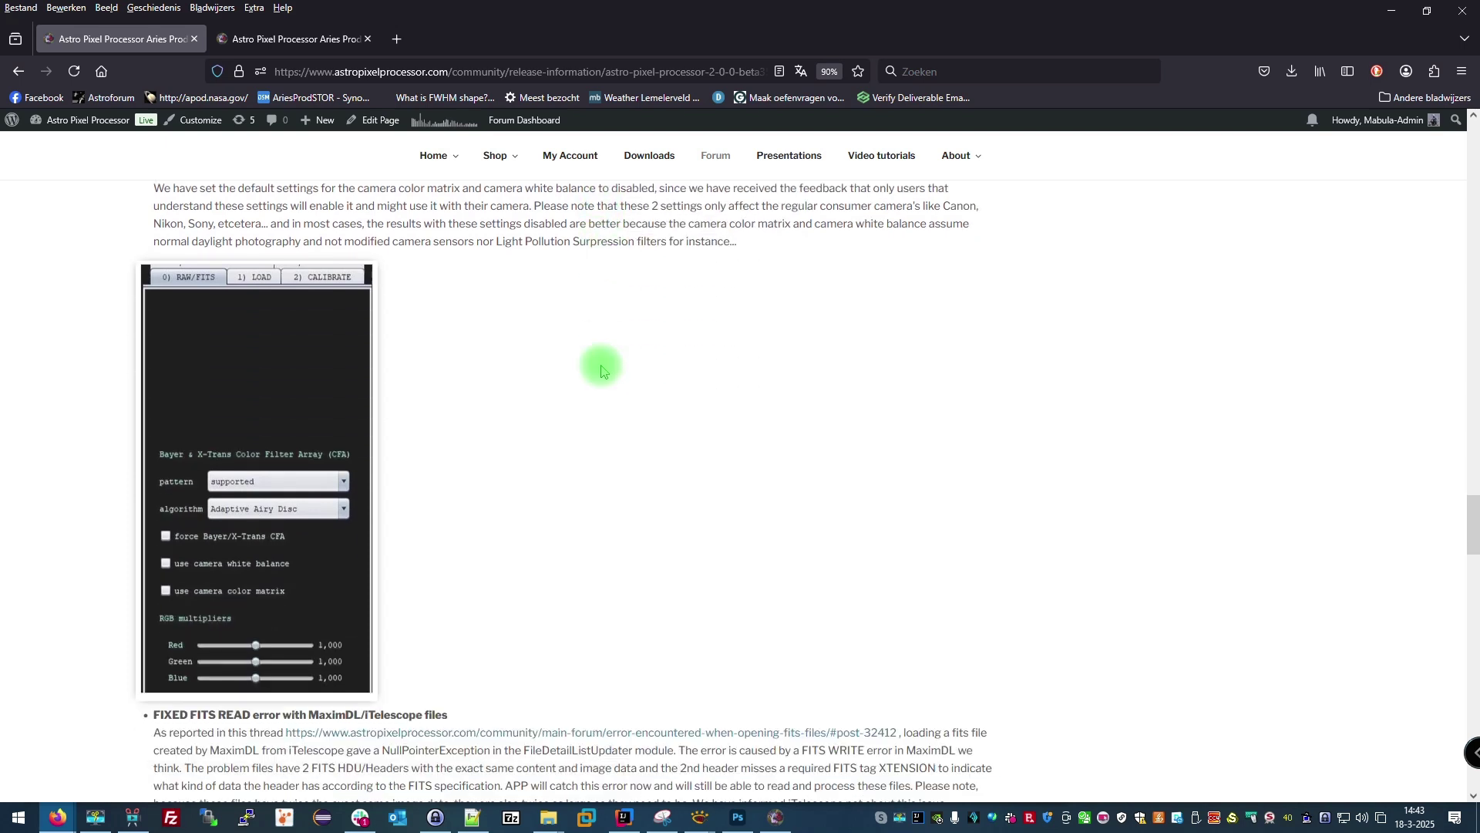
Read the remaining fixes from the MaximDL/iTelescope FITS read error onward, and review the "RIGHT BUTTON" screenshots
{"action": "scroll", "coordinate": [602, 369], "scroll_direction": "down", "scroll_amount": 7}
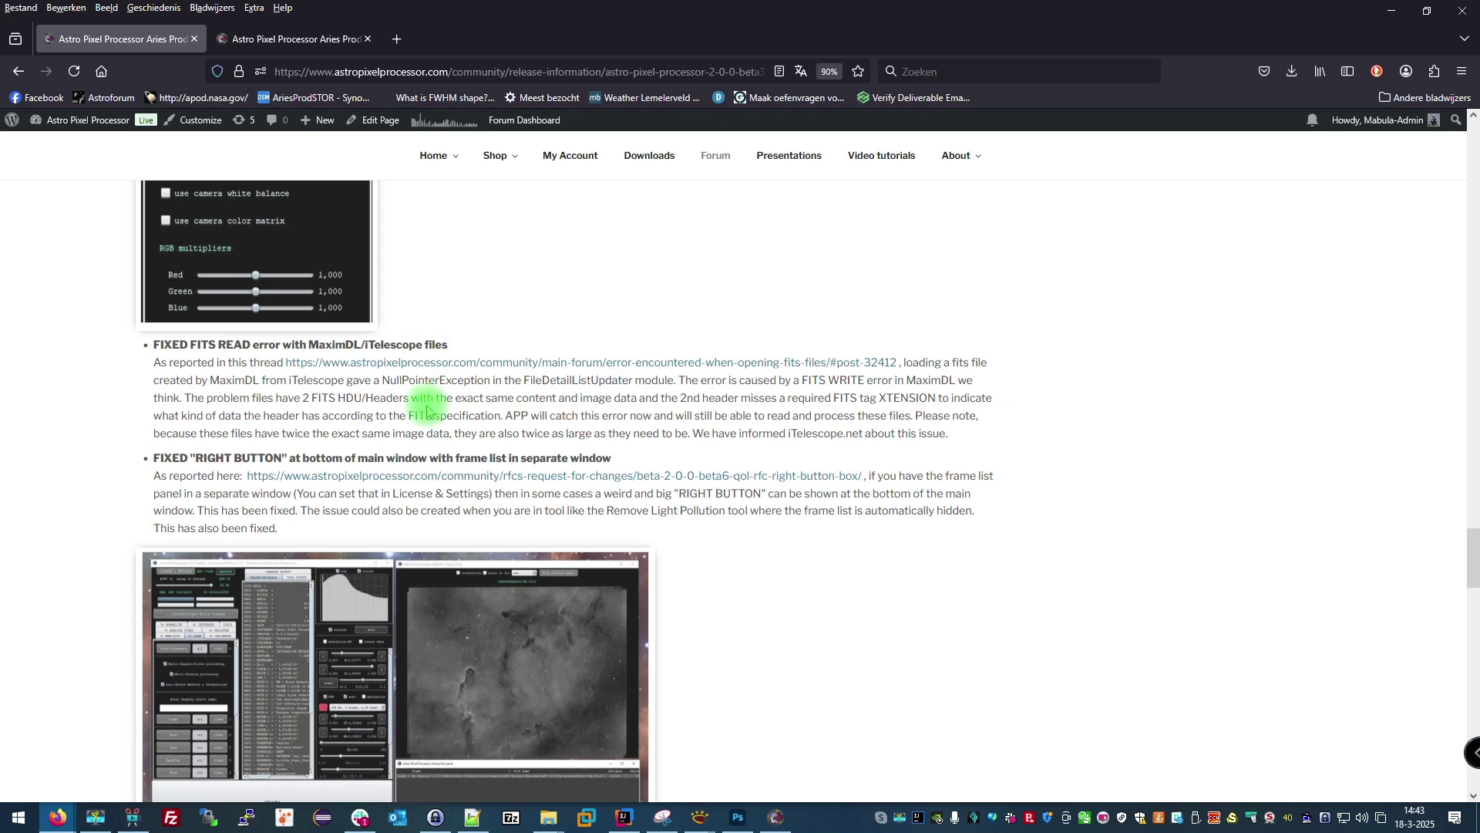
{"action": "scroll", "coordinate": [430, 396], "scroll_direction": "down", "scroll_amount": 1}
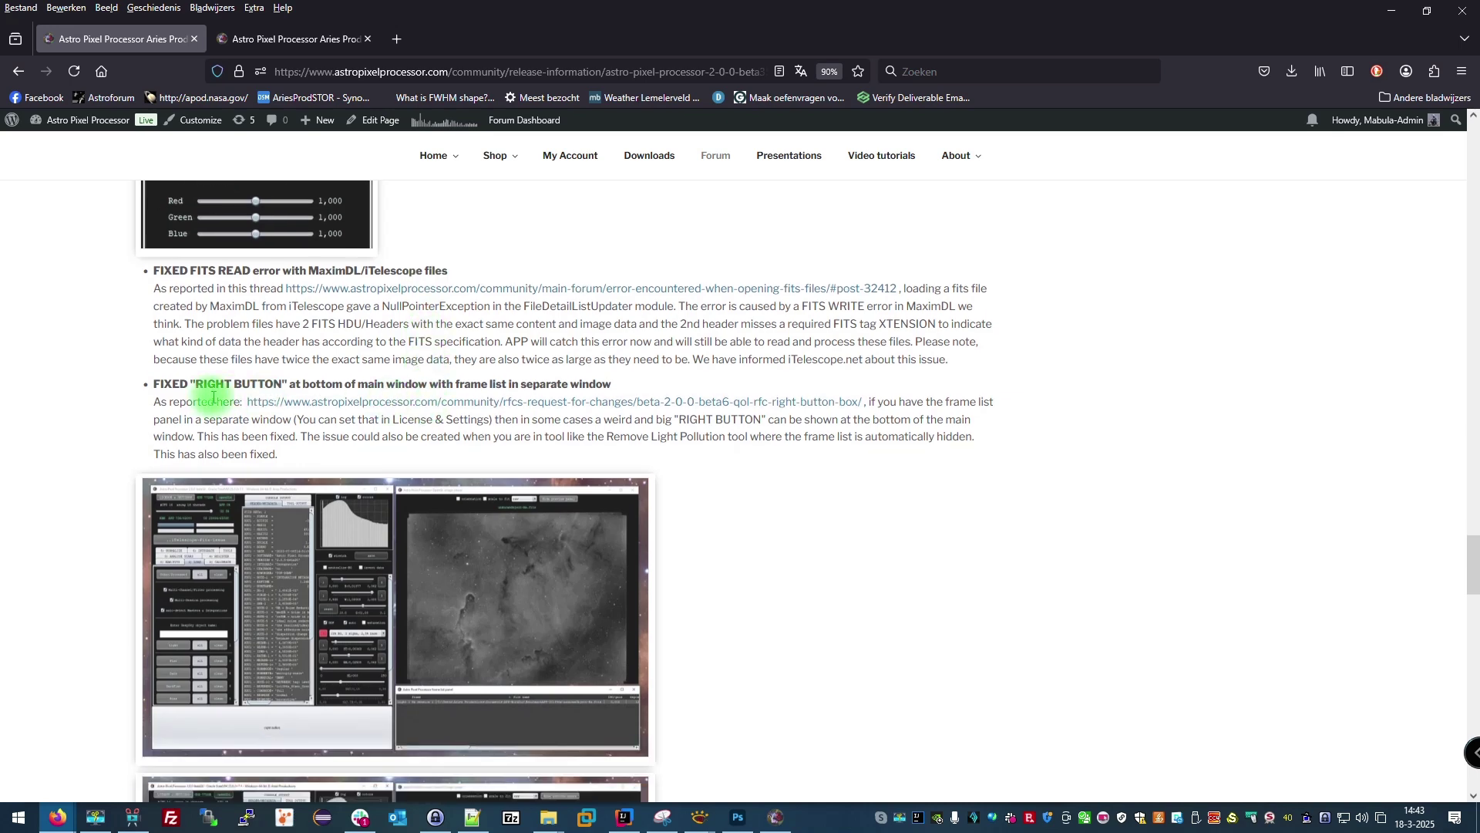
{"action": "scroll", "coordinate": [405, 397], "scroll_direction": "down", "scroll_amount": 1}
{"action": "scroll", "coordinate": [405, 397], "scroll_direction": "down", "scroll_amount": 6}
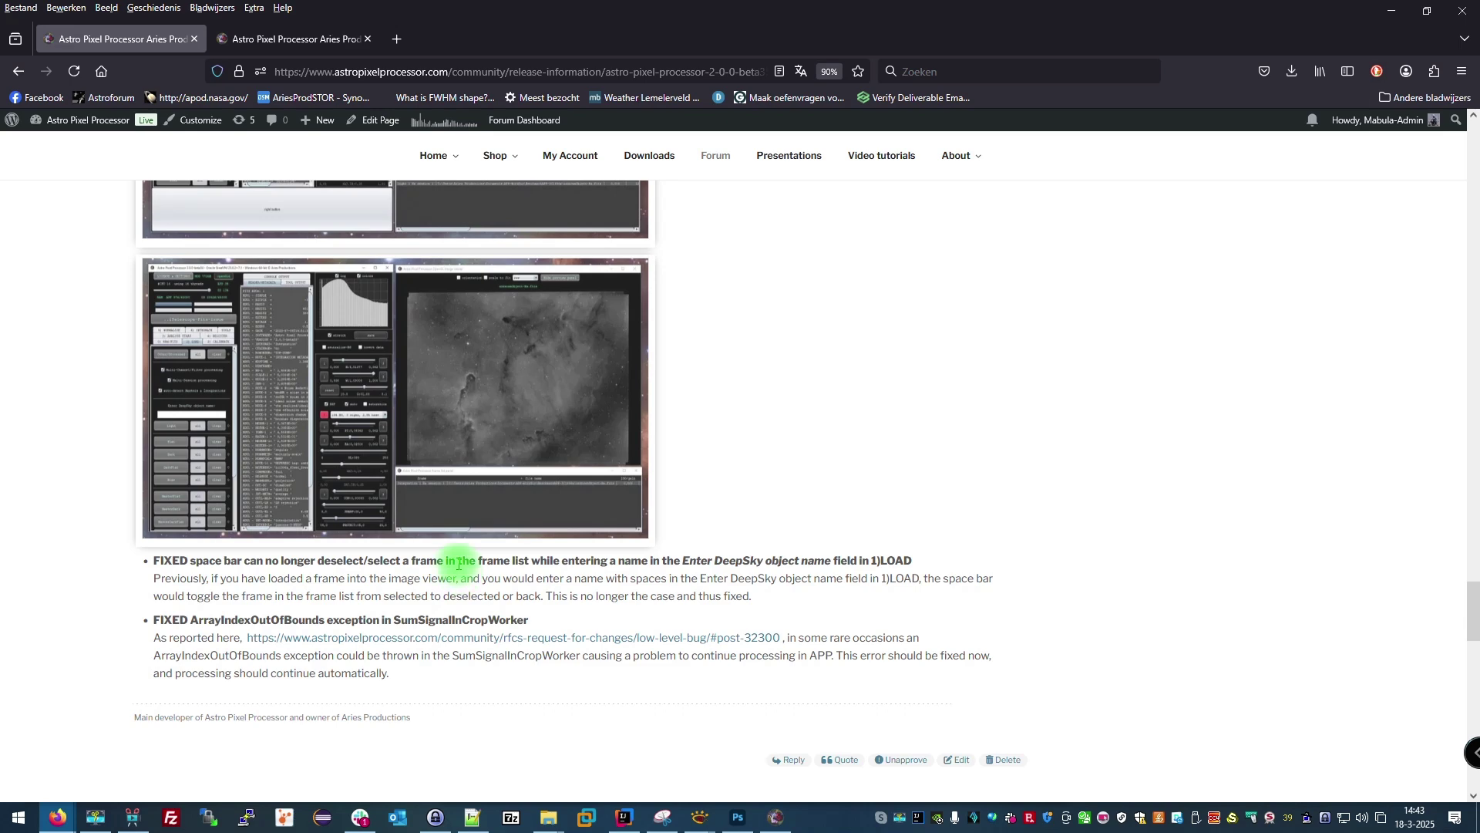
{"action": "scroll", "coordinate": [529, 553], "scroll_direction": "up", "scroll_amount": 2}
{"action": "scroll", "coordinate": [529, 549], "scroll_direction": "up", "scroll_amount": 3}
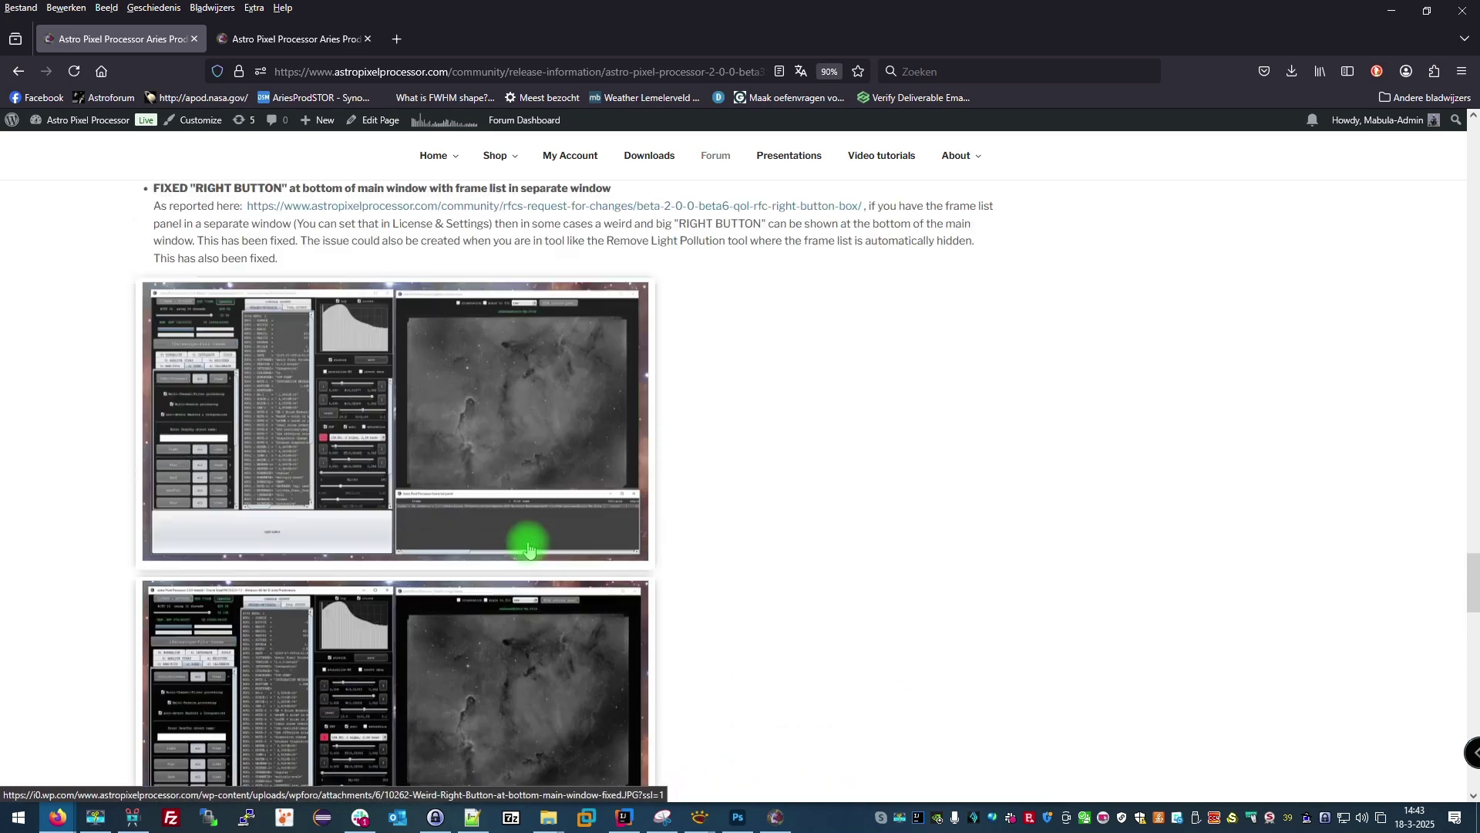
Open the Astro Pixel Processor 2.0.0-beta35 release notes topic from the forum's Release Information section
{"action": "scroll", "coordinate": [524, 551], "scroll_direction": "up", "scroll_amount": 1}
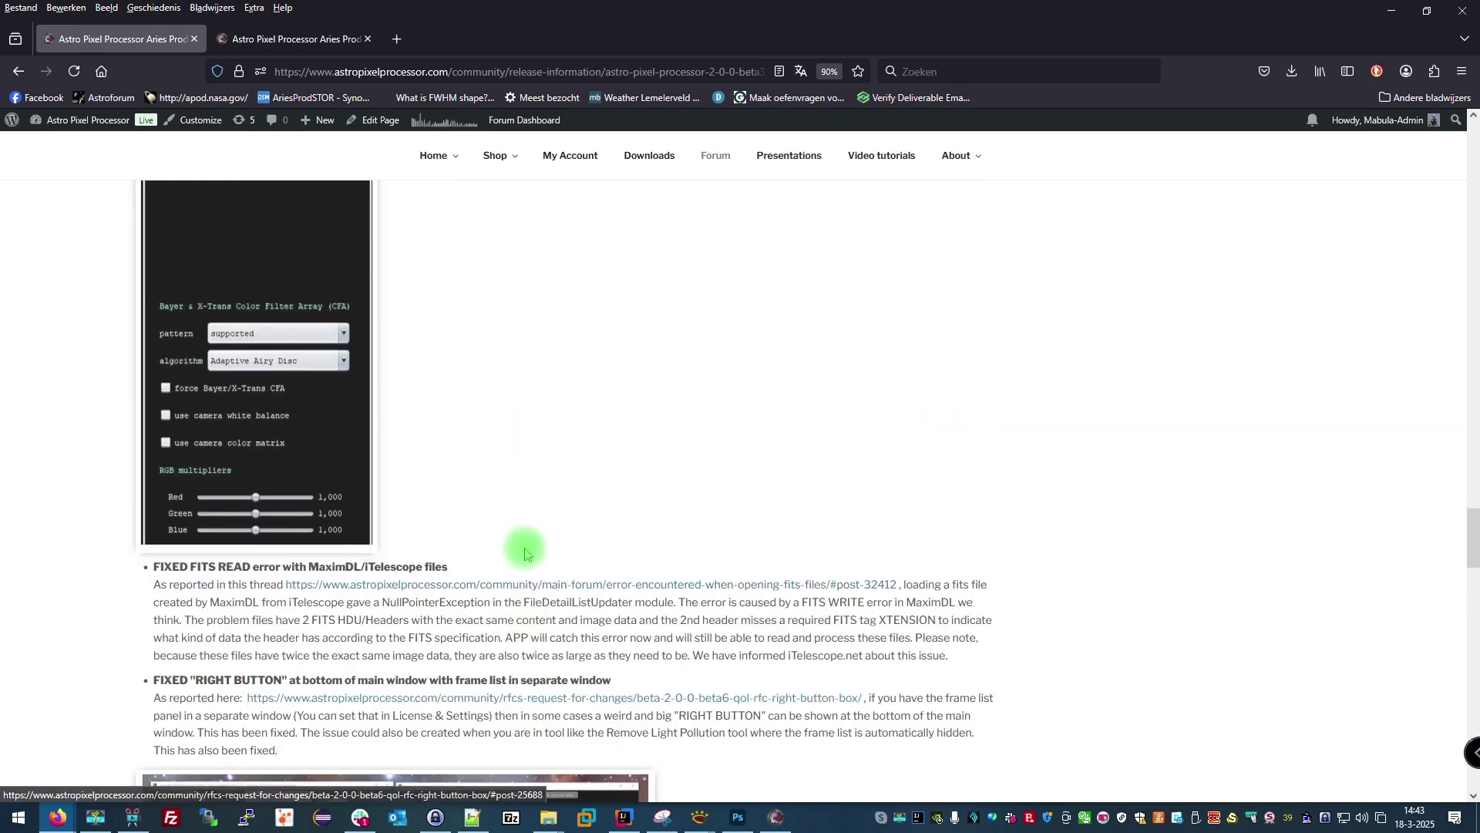
{"action": "scroll", "coordinate": [582, 486], "scroll_direction": "up", "scroll_amount": 11}
{"action": "scroll", "coordinate": [580, 481], "scroll_direction": "up", "scroll_amount": 15}
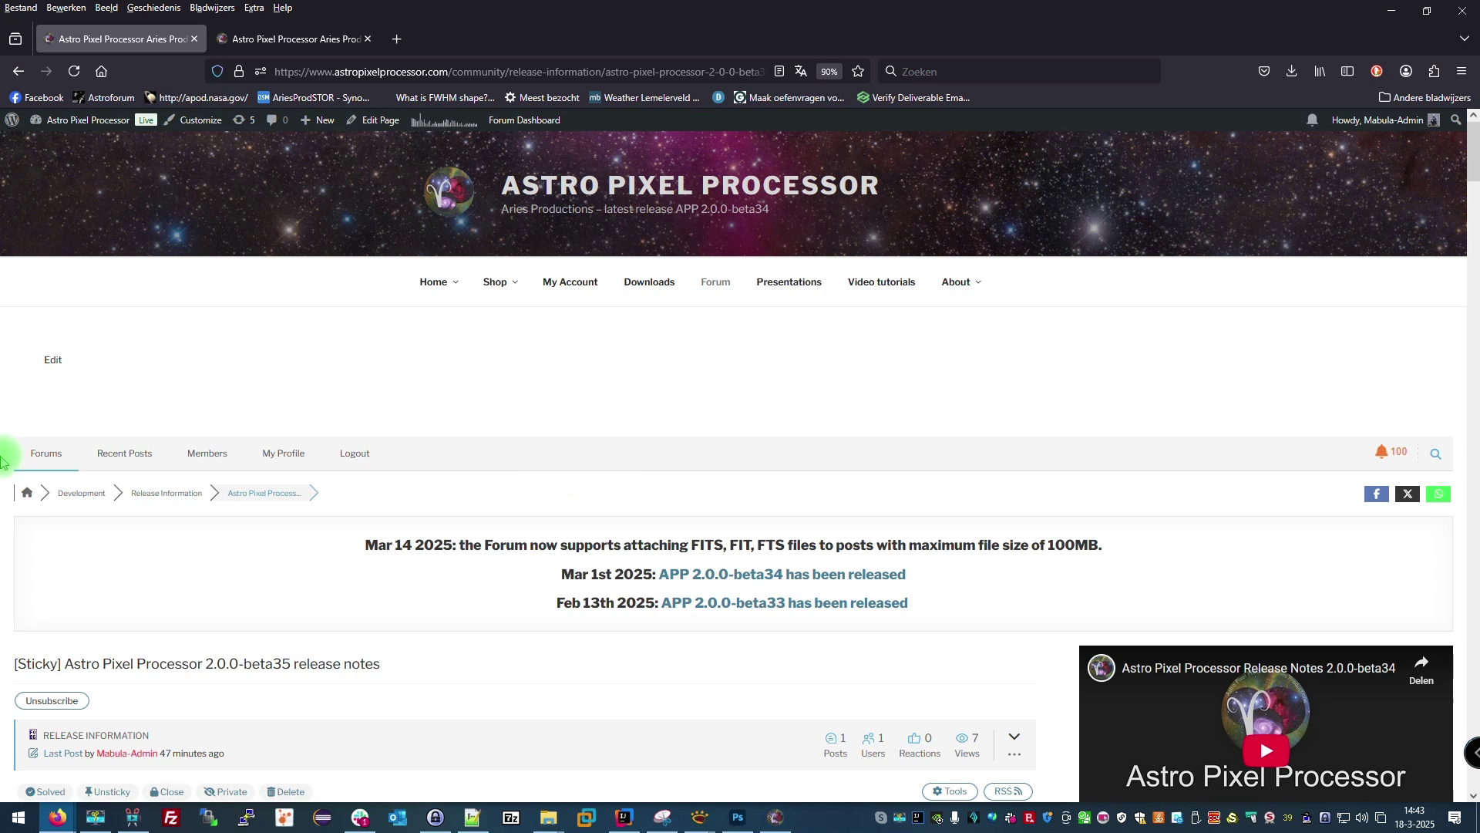
{"action": "left_click", "coordinate": [724, 283]}
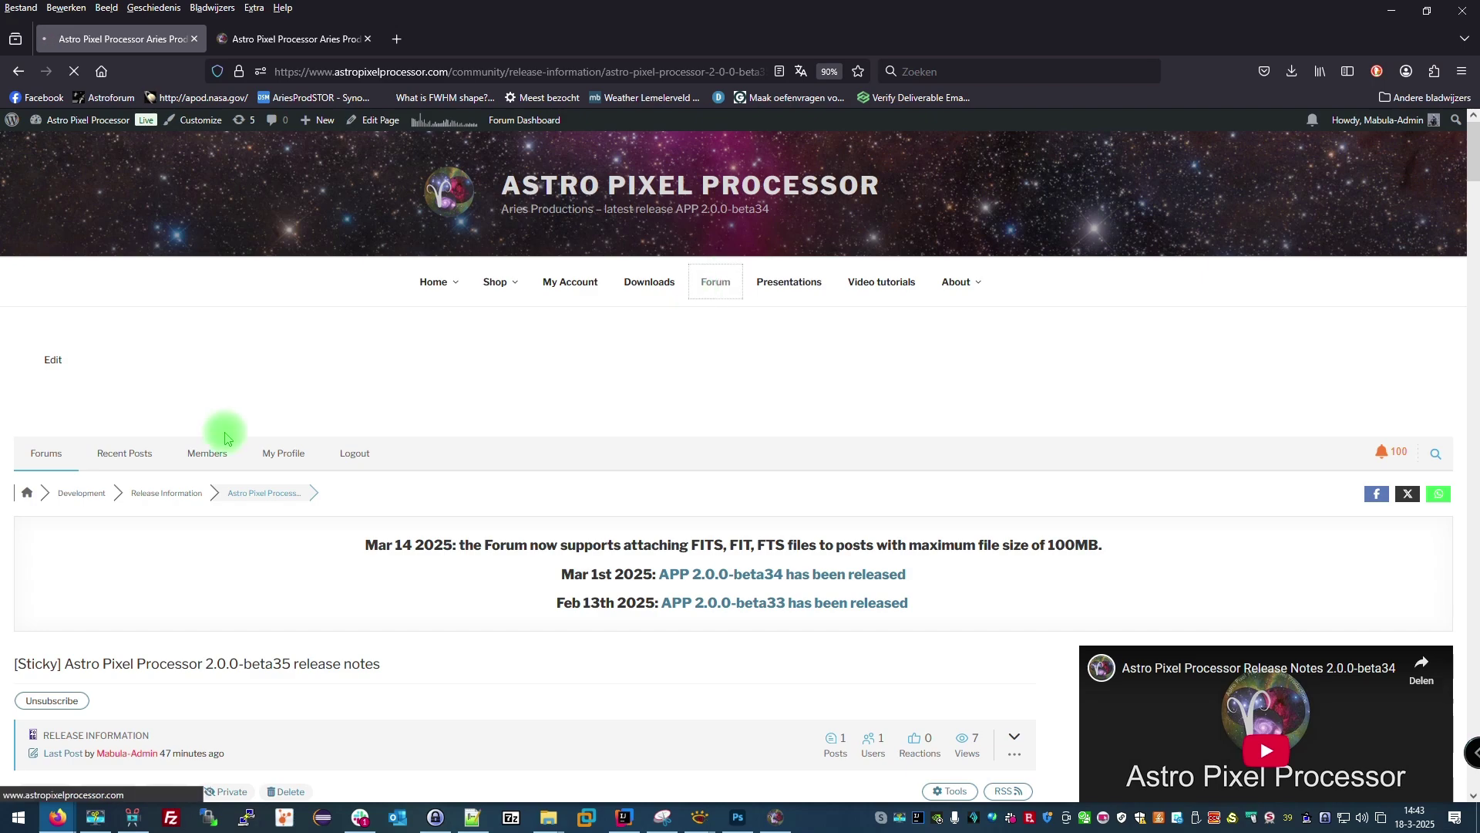
{"action": "scroll", "coordinate": [225, 438], "scroll_direction": "down", "scroll_amount": 7}
{"action": "scroll", "coordinate": [225, 437], "scroll_direction": "down", "scroll_amount": 4}
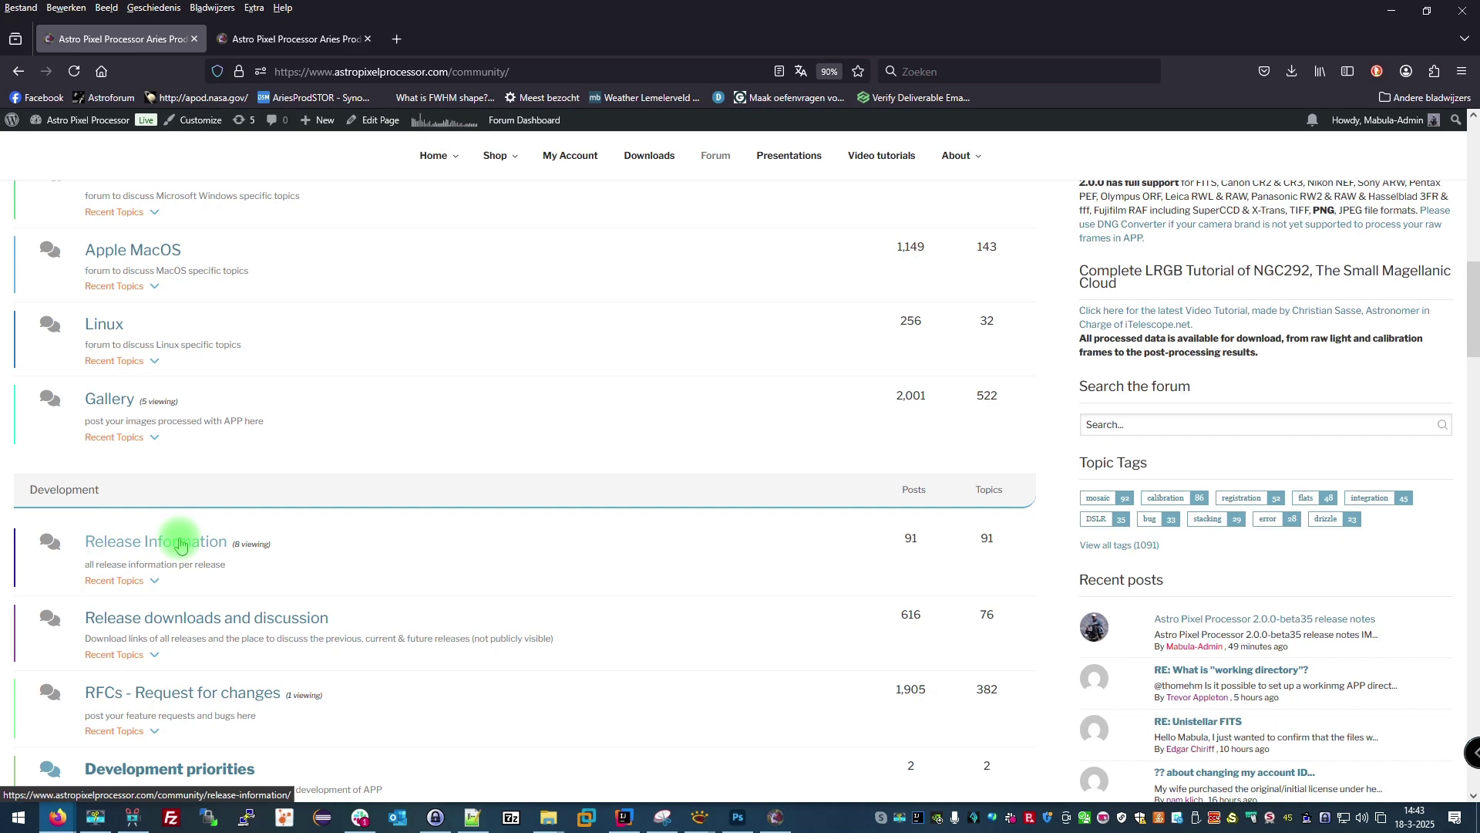
{"action": "left_click", "coordinate": [181, 546]}
{"action": "scroll", "coordinate": [652, 435], "scroll_direction": "down", "scroll_amount": 3}
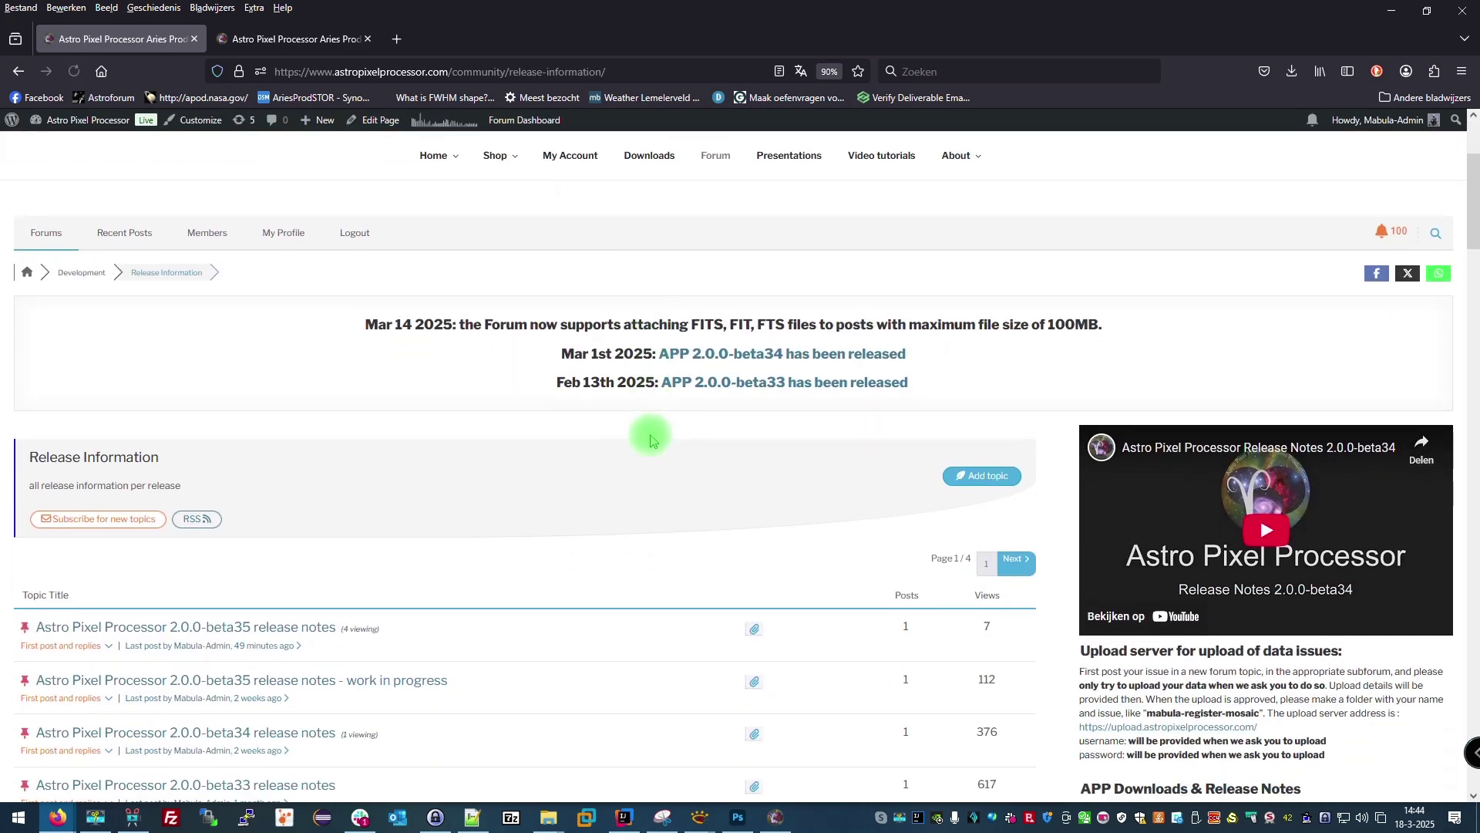
{"action": "left_click", "coordinate": [302, 552]}
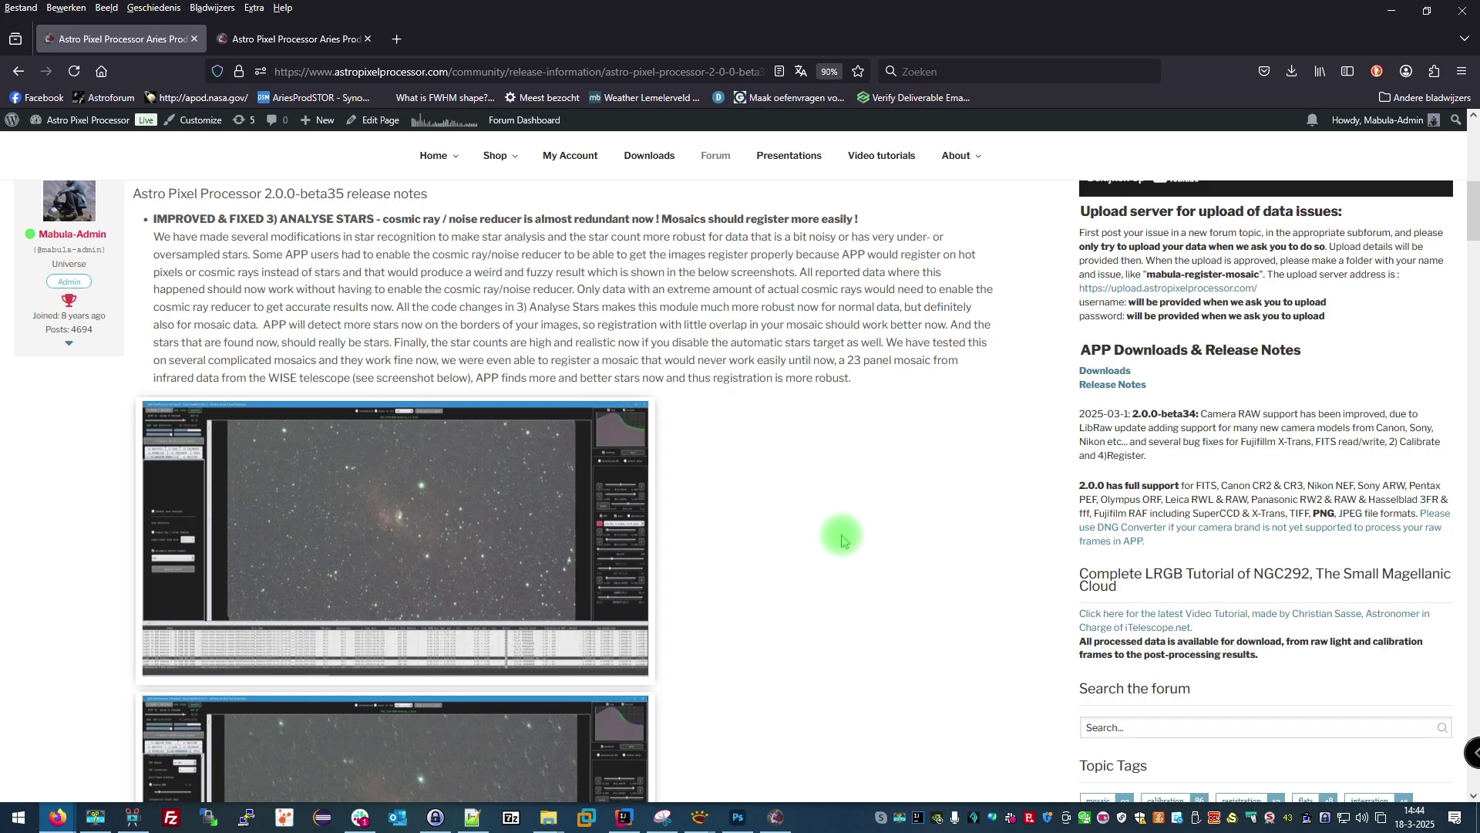
Open the website's Downloads page and examine the static latest-release installer links and the release folders per version
{"action": "scroll", "coordinate": [841, 538], "scroll_direction": "up", "scroll_amount": 2}
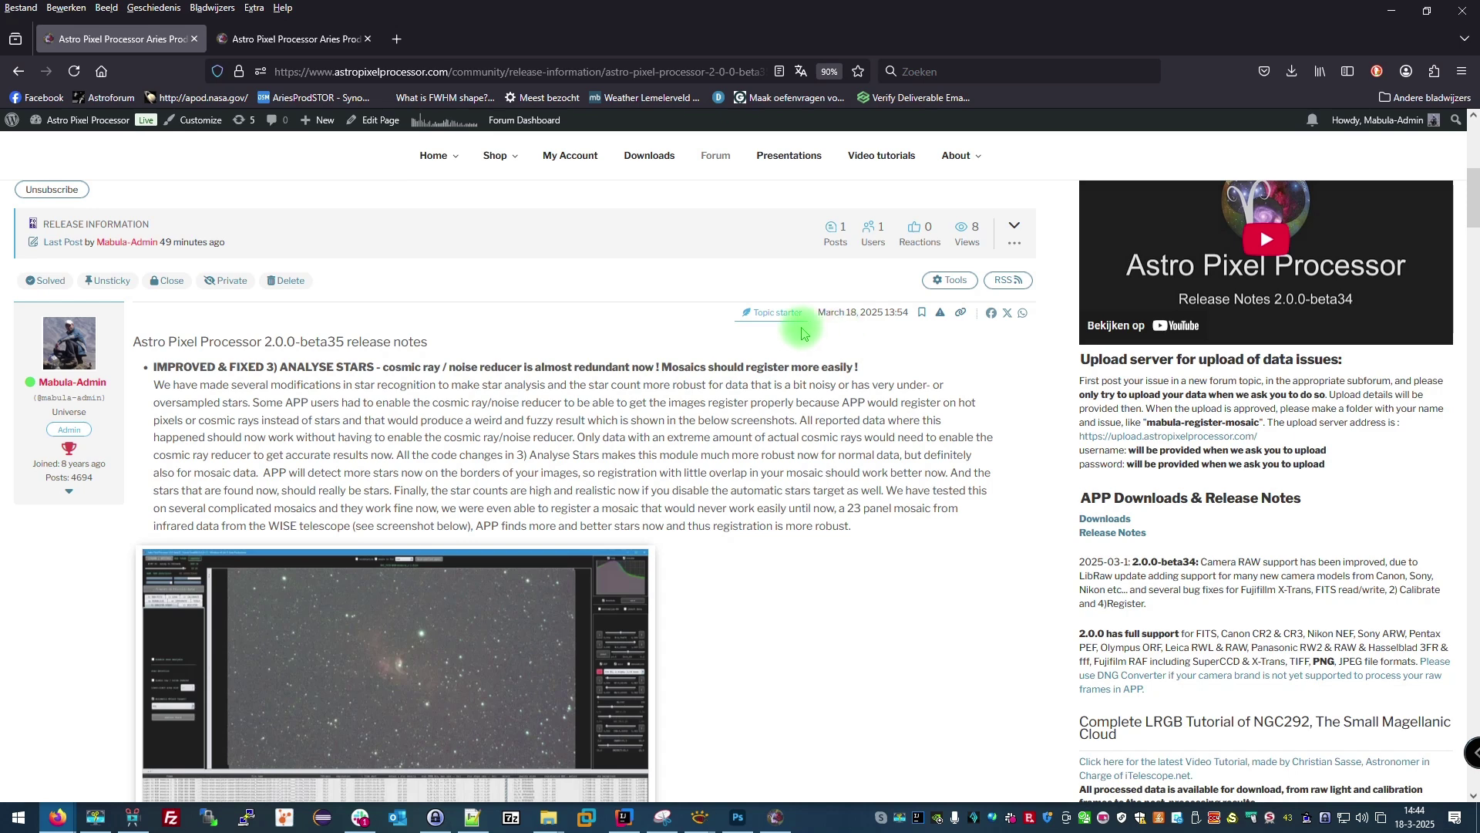
{"action": "scroll", "coordinate": [620, 324], "scroll_direction": "up", "scroll_amount": 4}
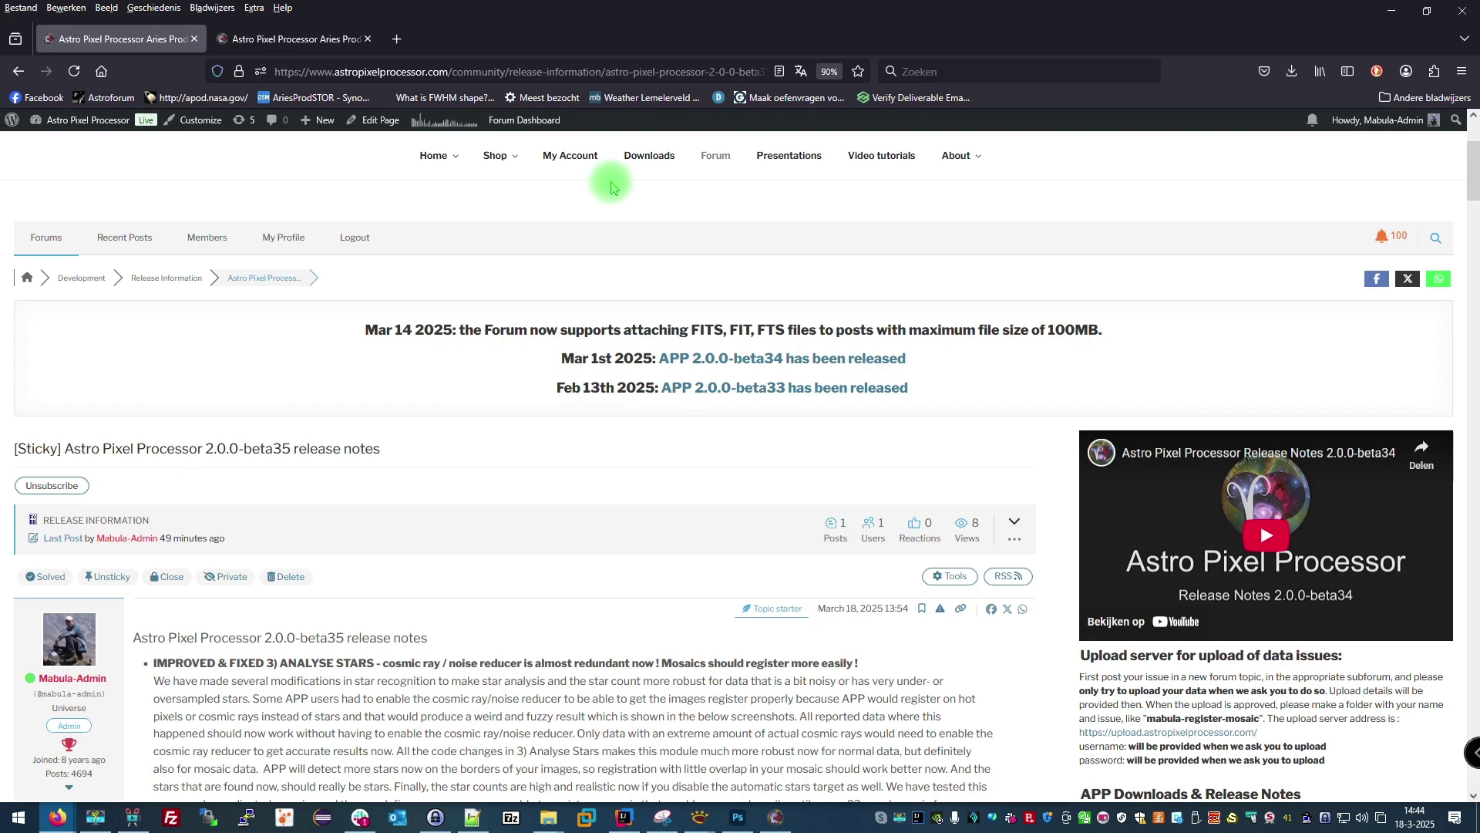
{"action": "left_click", "coordinate": [657, 159]}
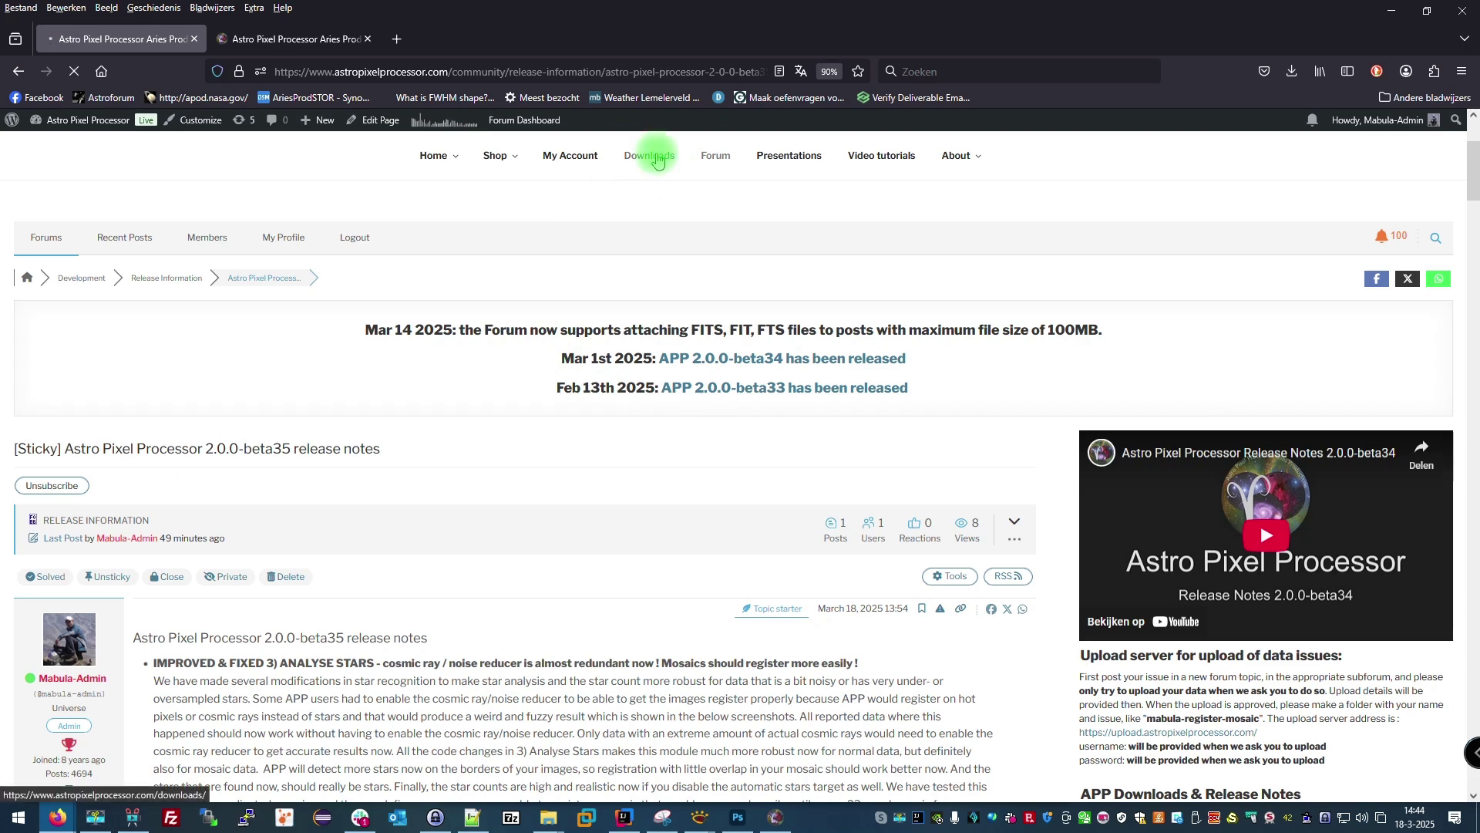
{"action": "scroll", "coordinate": [590, 348], "scroll_direction": "down", "scroll_amount": 3}
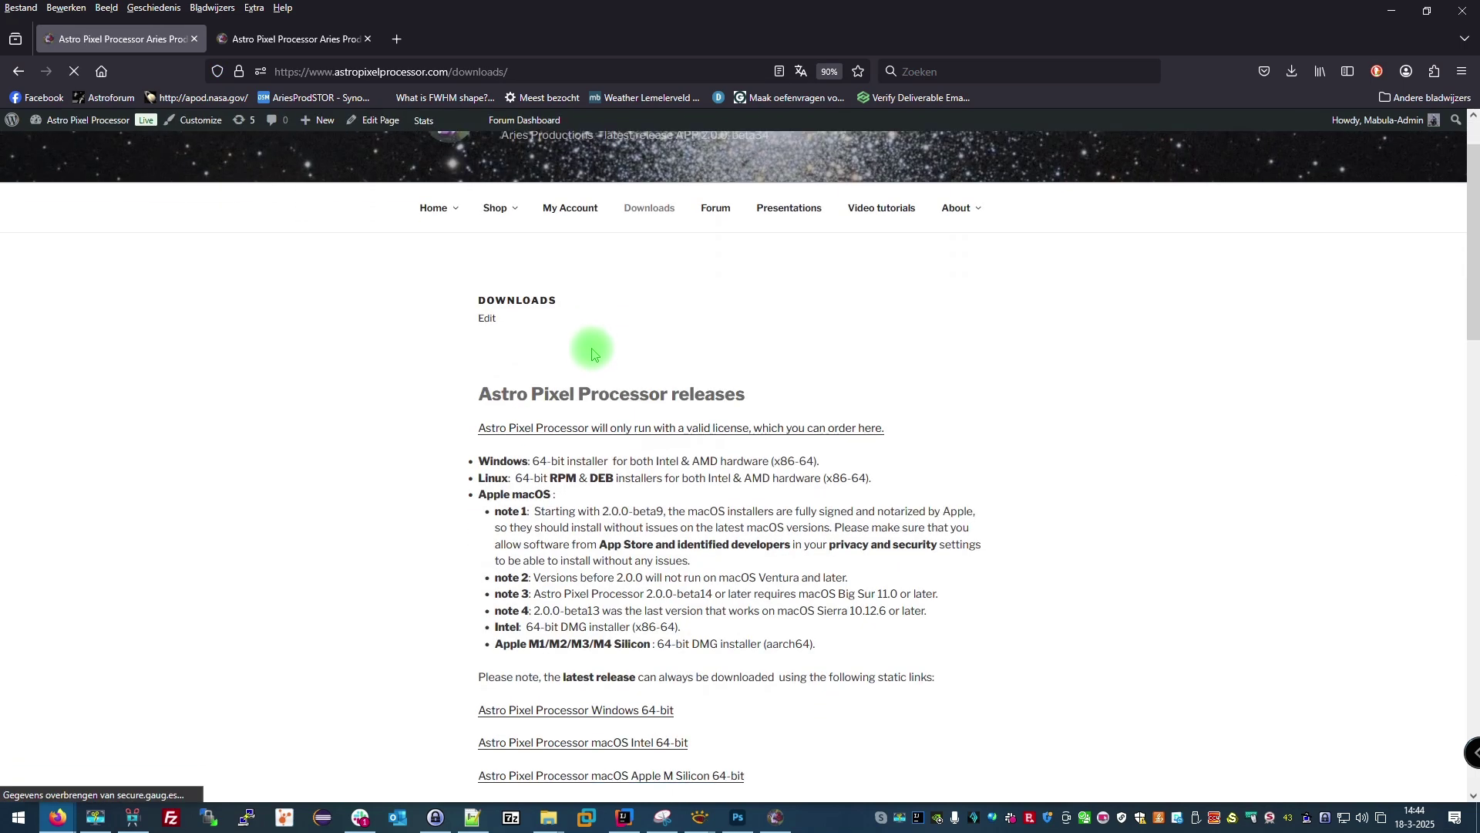
{"action": "scroll", "coordinate": [594, 347], "scroll_direction": "down", "scroll_amount": 2}
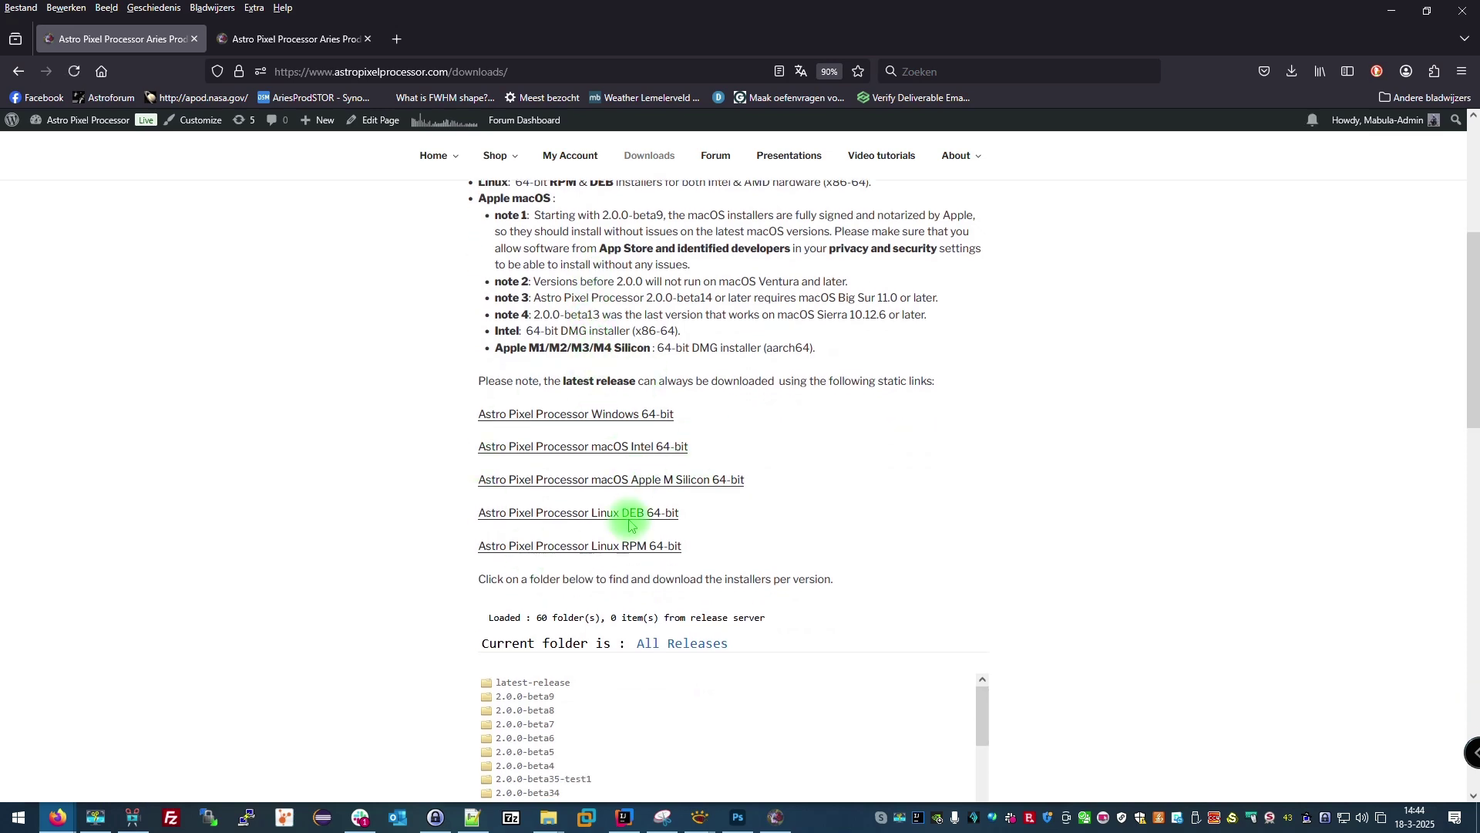
{"action": "scroll", "coordinate": [647, 474], "scroll_direction": "down", "scroll_amount": 2}
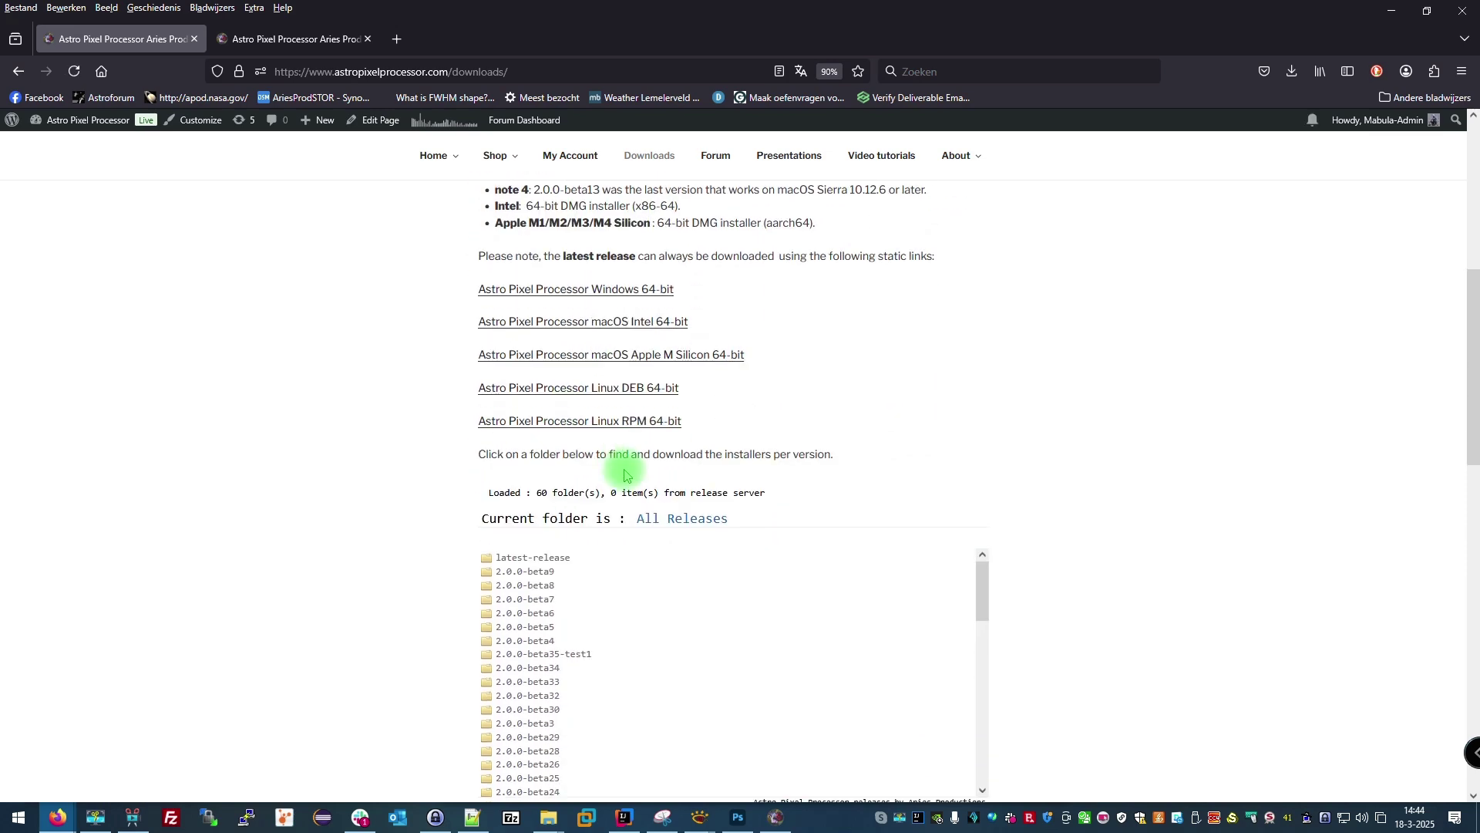
{"action": "left_click", "coordinate": [568, 563]}
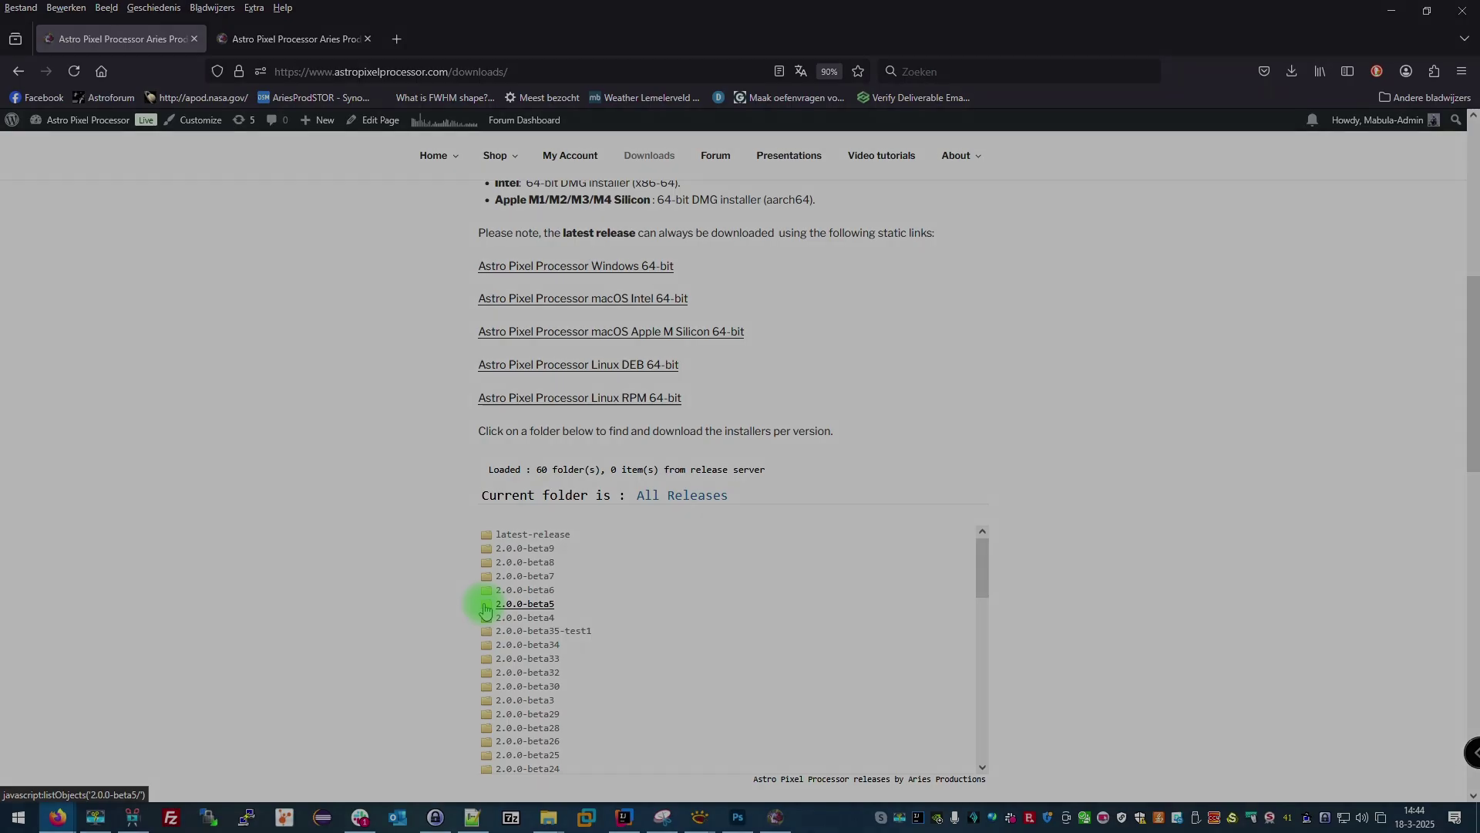